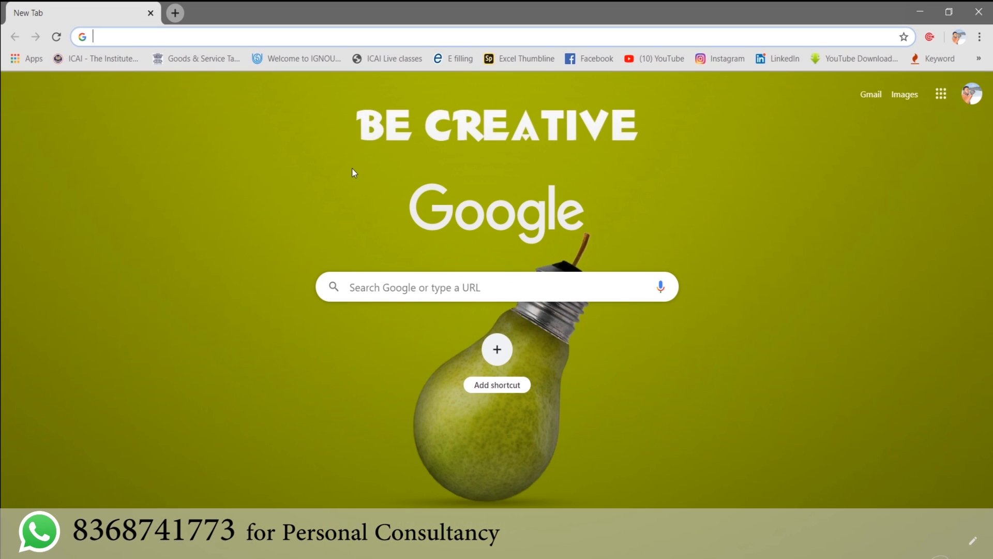
- Open the Income Tax e-Filing portal, dismiss the announcement and log in to the registered account by completing the captcha
{"action": "left_click", "coordinate": [461, 54]}
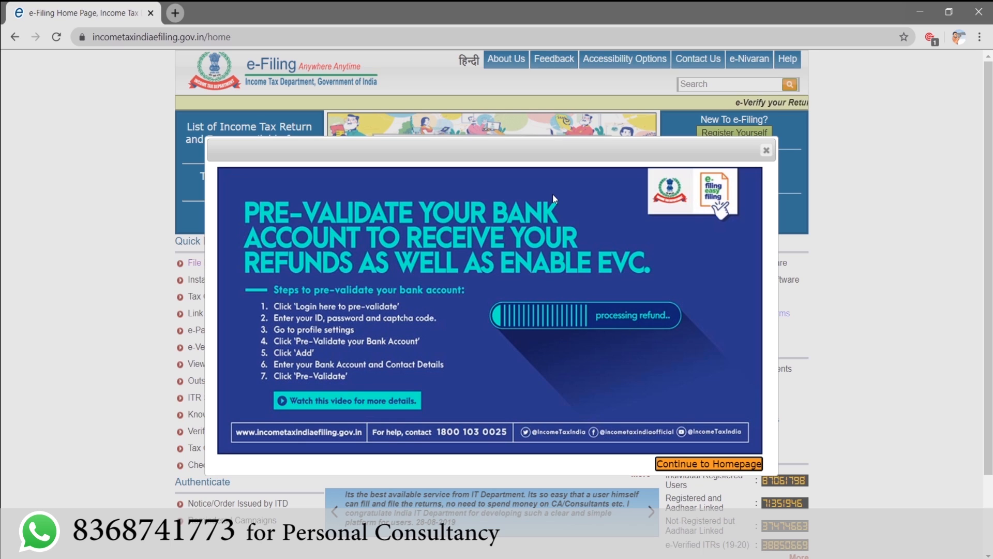
{"action": "left_click", "coordinate": [766, 150]}
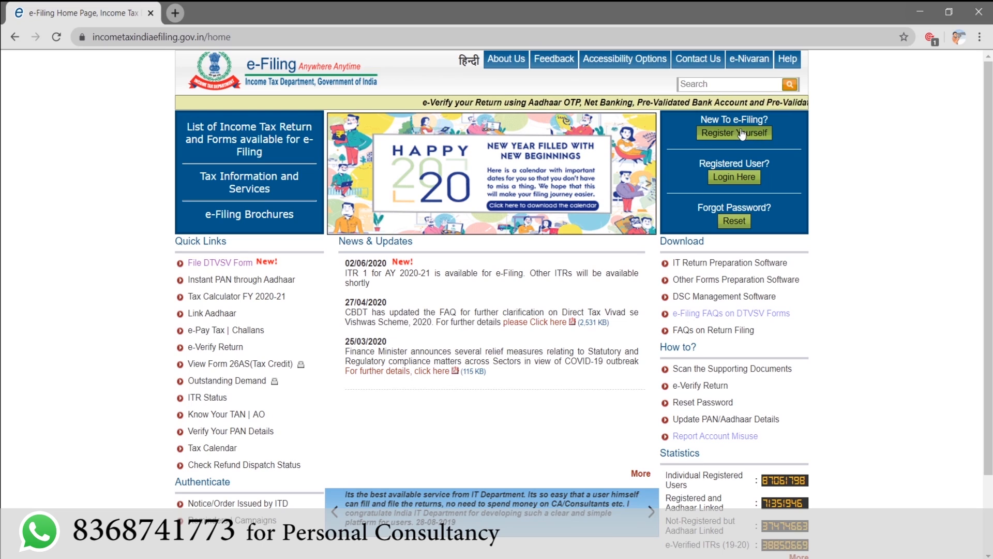
{"action": "left_click", "coordinate": [734, 178]}
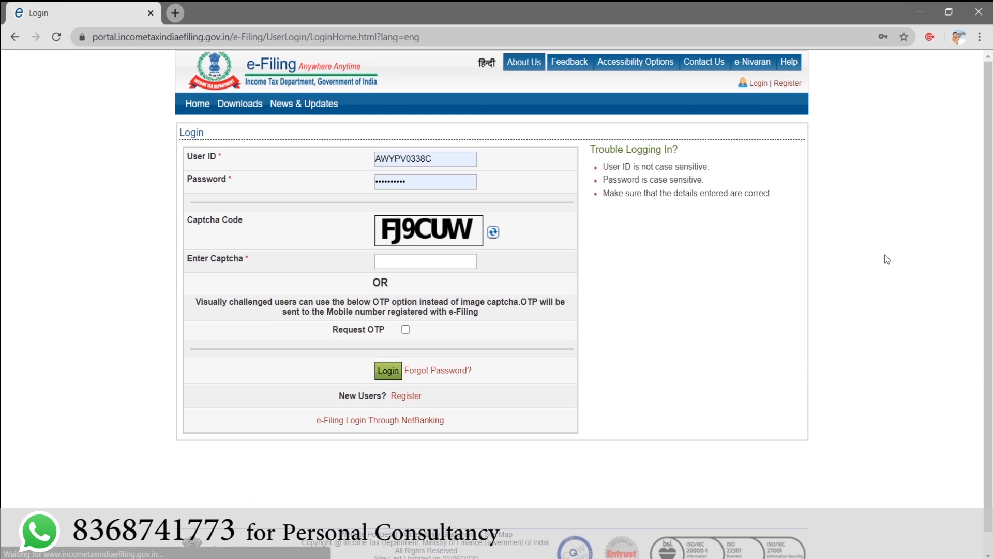
{"action": "left_click", "coordinate": [425, 262]}
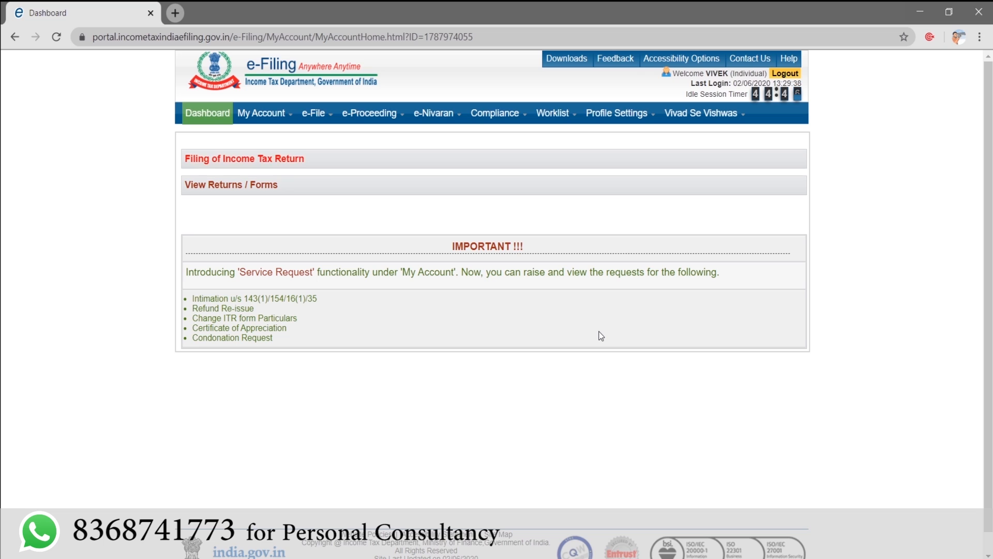
- Go to View Form 26AS (Tax Credit), confirm the redirect to TRACES and open the Form 26AS request page
{"action": "mouse_move", "coordinate": [283, 118]}
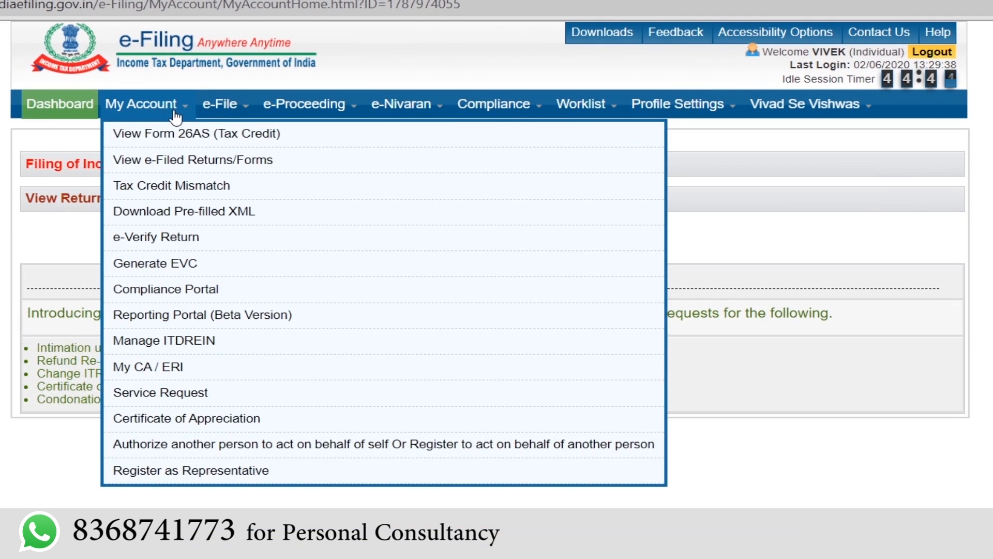
{"action": "left_click", "coordinate": [185, 135]}
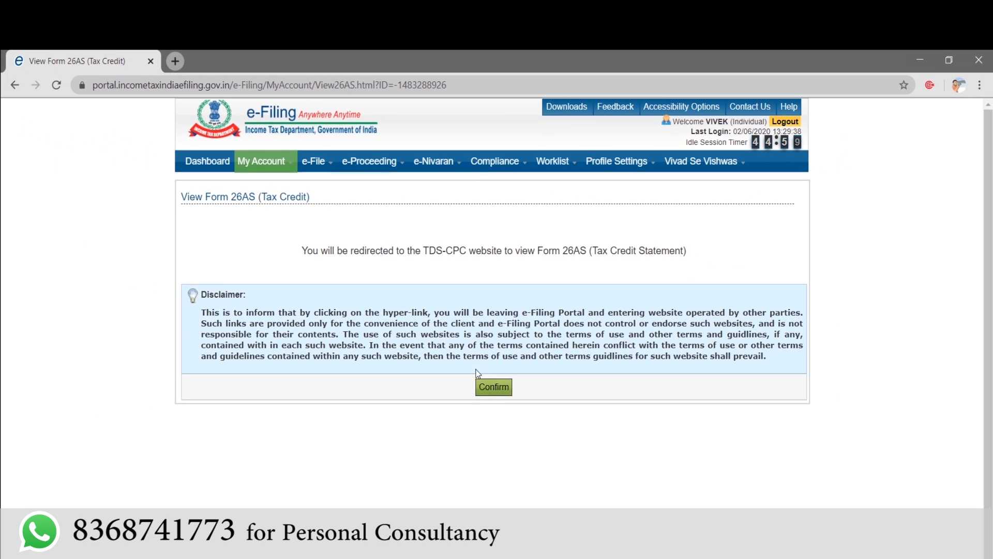
{"action": "left_click", "coordinate": [492, 401]}
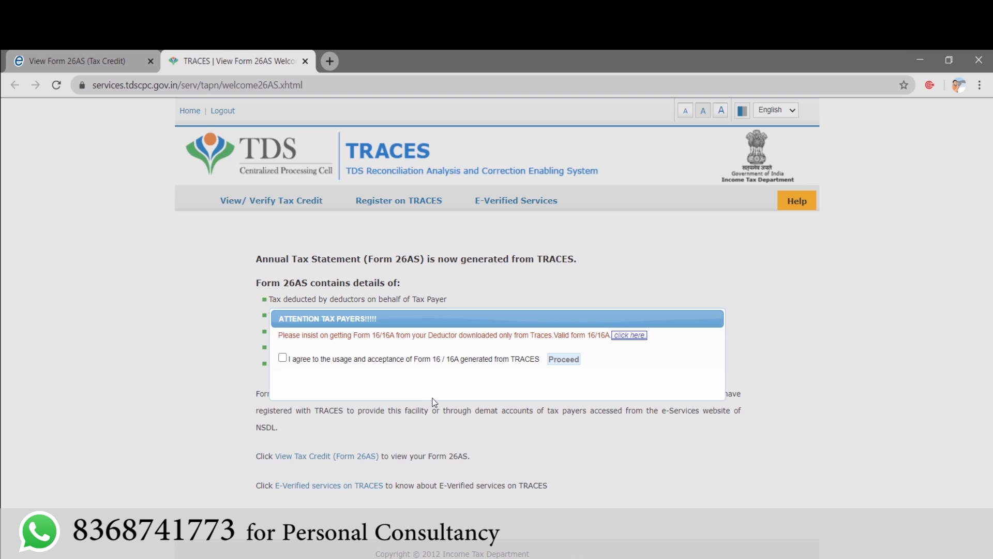
{"action": "left_click", "coordinate": [564, 359]}
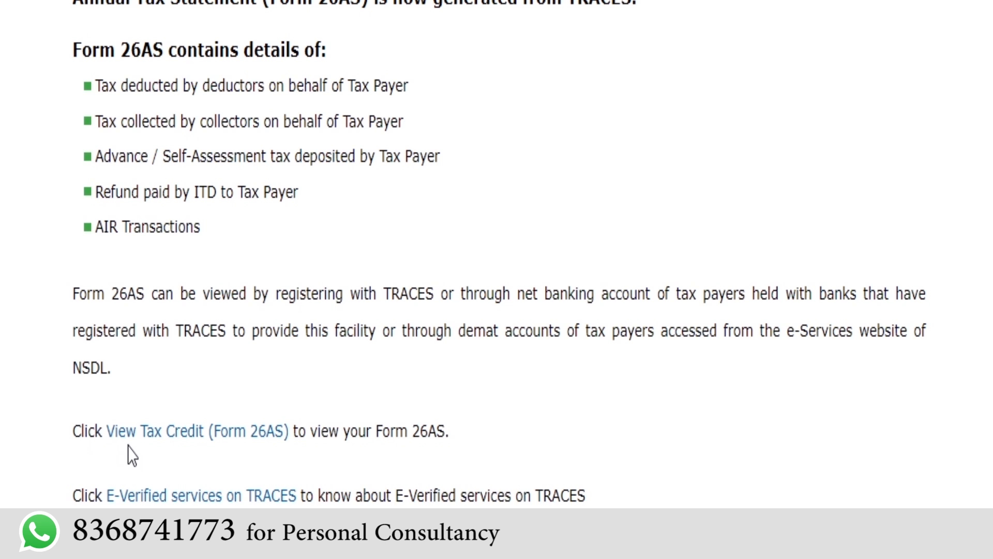
{"action": "left_click", "coordinate": [175, 434]}
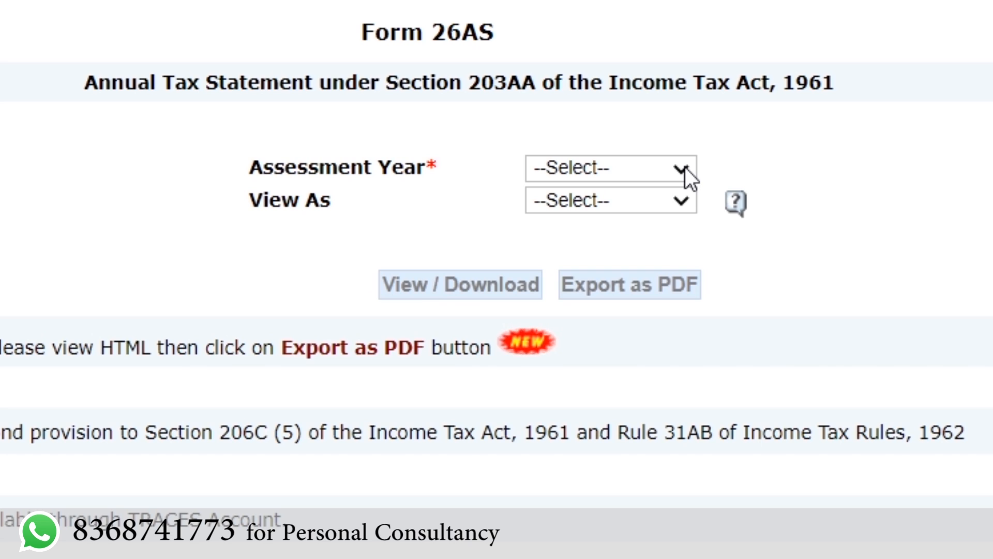
- Display Form 26AS for assessment year 2020-21 as HTML and save it as a PDF
{"action": "left_click", "coordinate": [685, 166]}
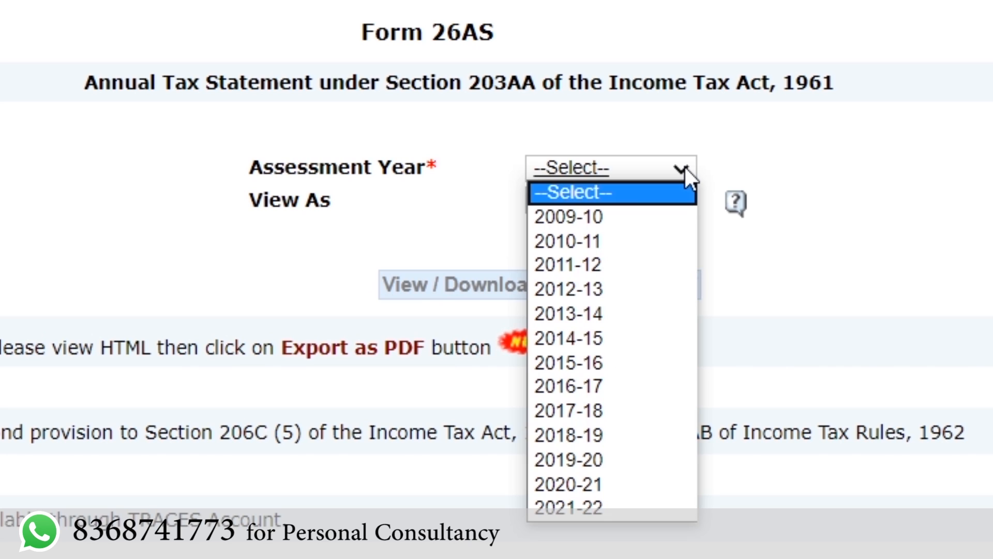
{"action": "left_click", "coordinate": [604, 485]}
{"action": "left_click", "coordinate": [672, 201]}
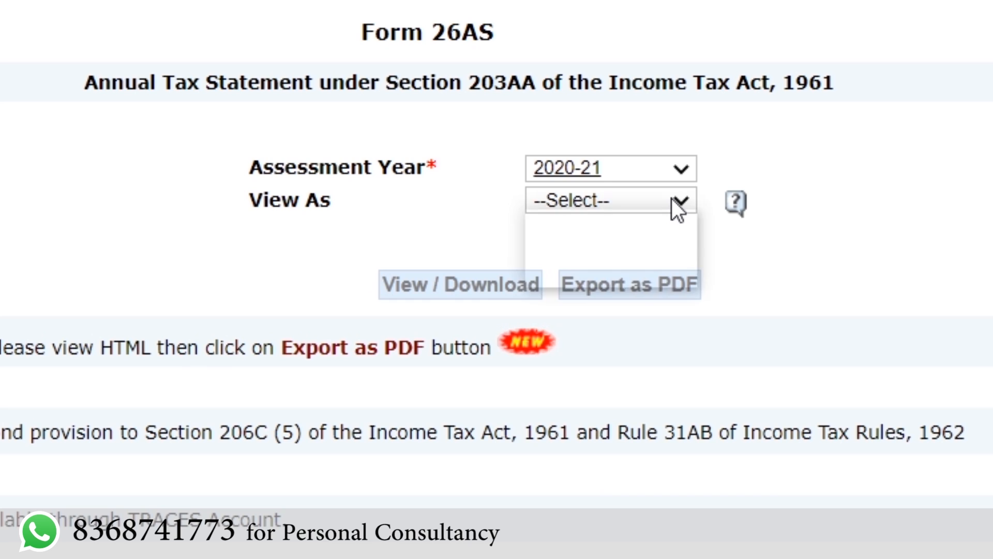
{"action": "left_click", "coordinate": [647, 245]}
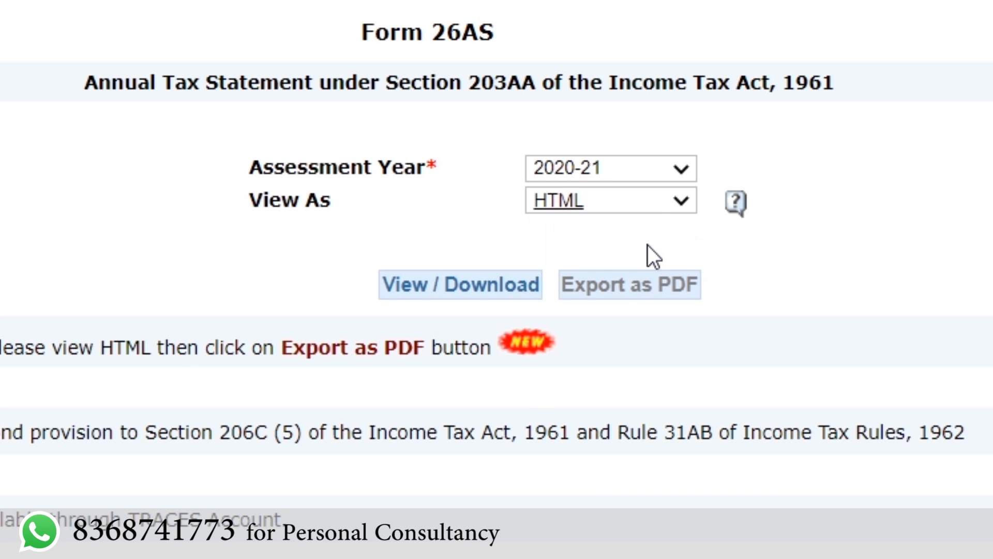
{"action": "left_click", "coordinate": [491, 292]}
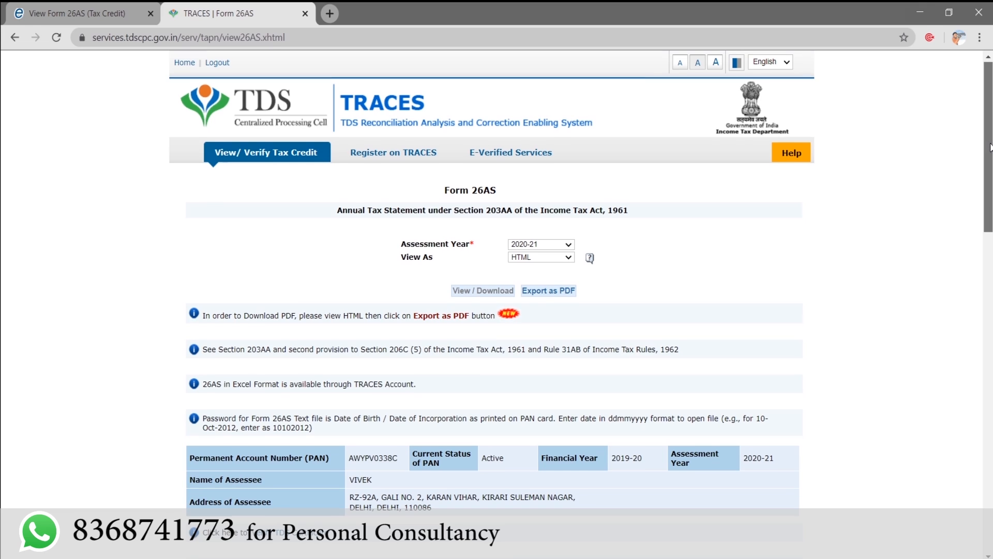
{"action": "mouse_move", "coordinate": [990, 147]}
{"action": "left_mouse_down"}
{"action": "mouse_move", "coordinate": [990, 461]}
{"action": "mouse_move", "coordinate": [990, 148]}
{"action": "left_mouse_up"}
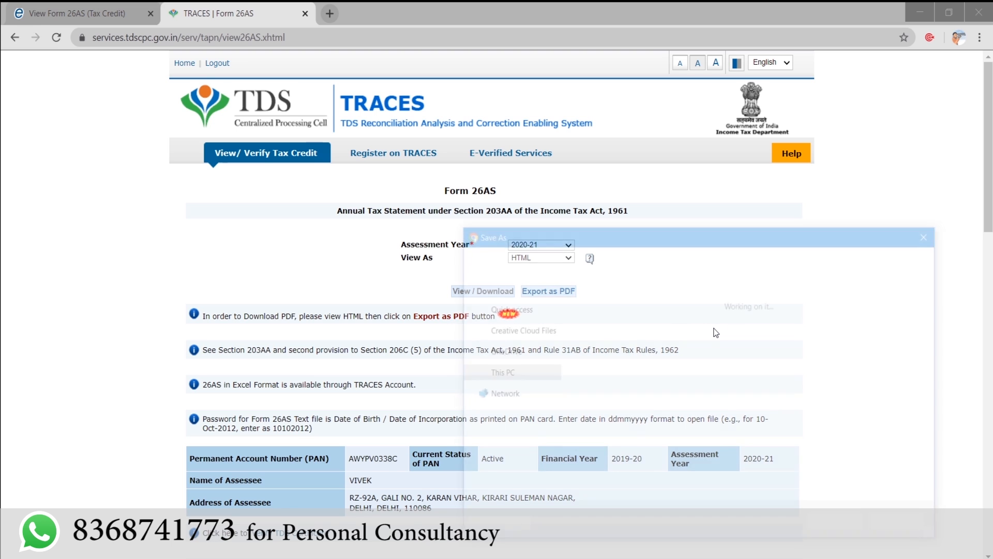
{"action": "left_click", "coordinate": [839, 525]}
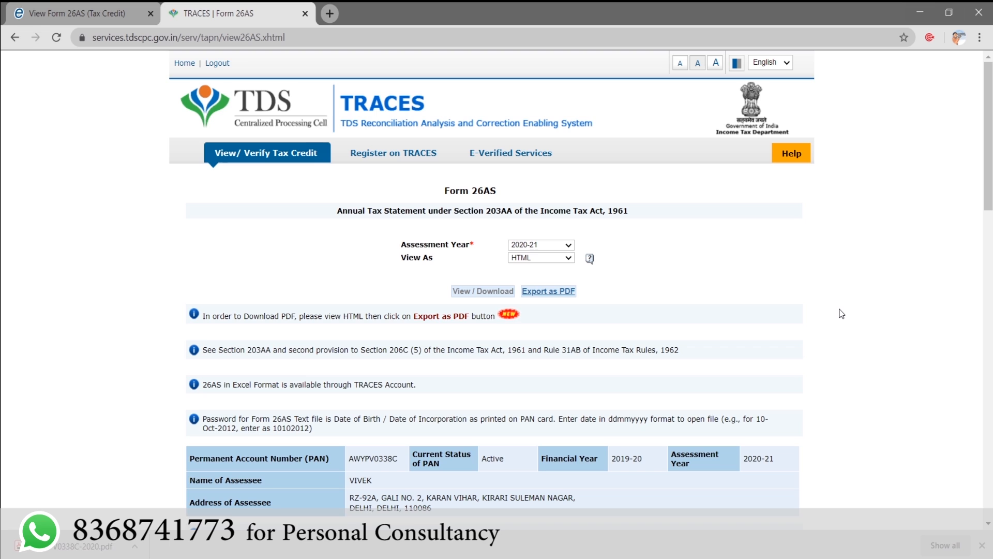
- Return to the e-Filing dashboard and open the Income Tax Return e-filing page
{"action": "left_click", "coordinate": [54, 8]}
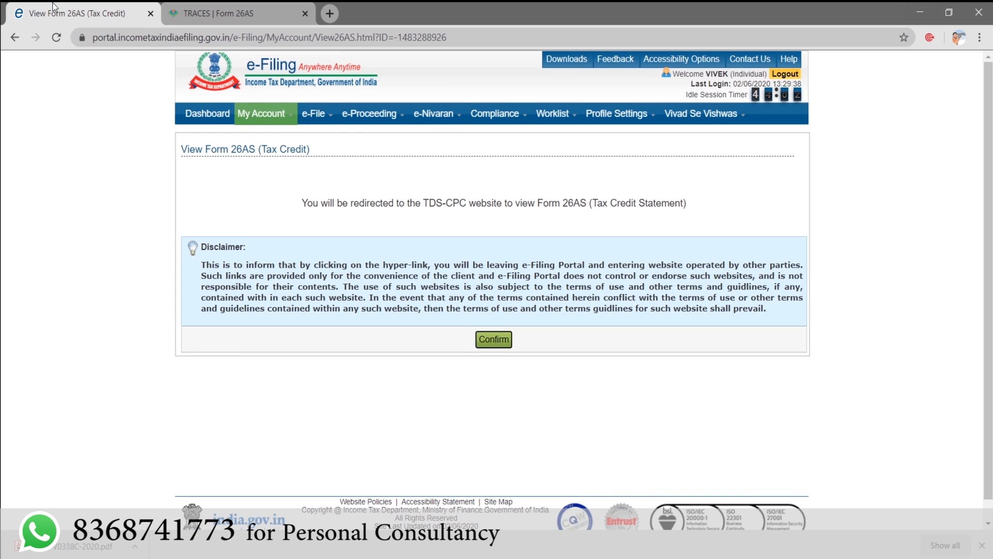
{"action": "left_click", "coordinate": [206, 114]}
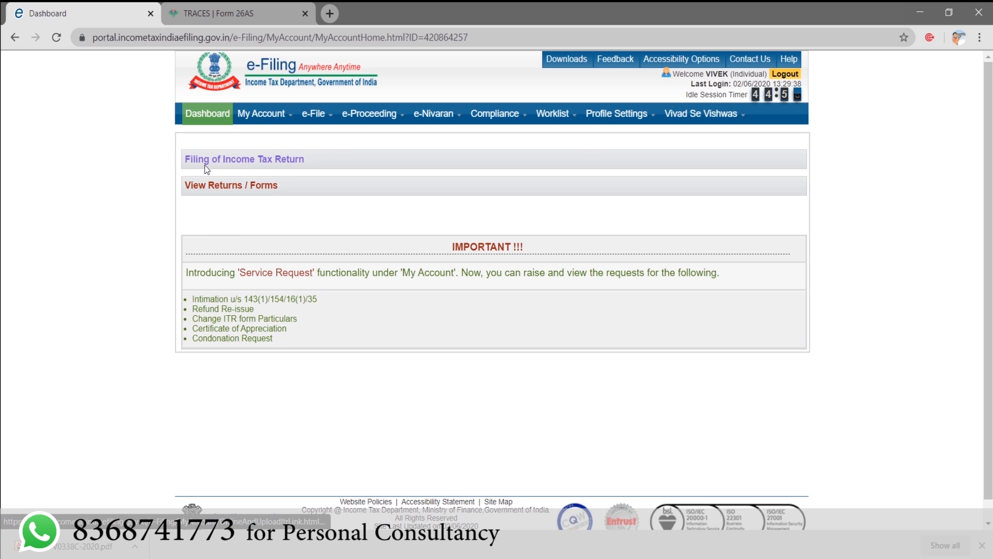
{"action": "mouse_move", "coordinate": [315, 115]}
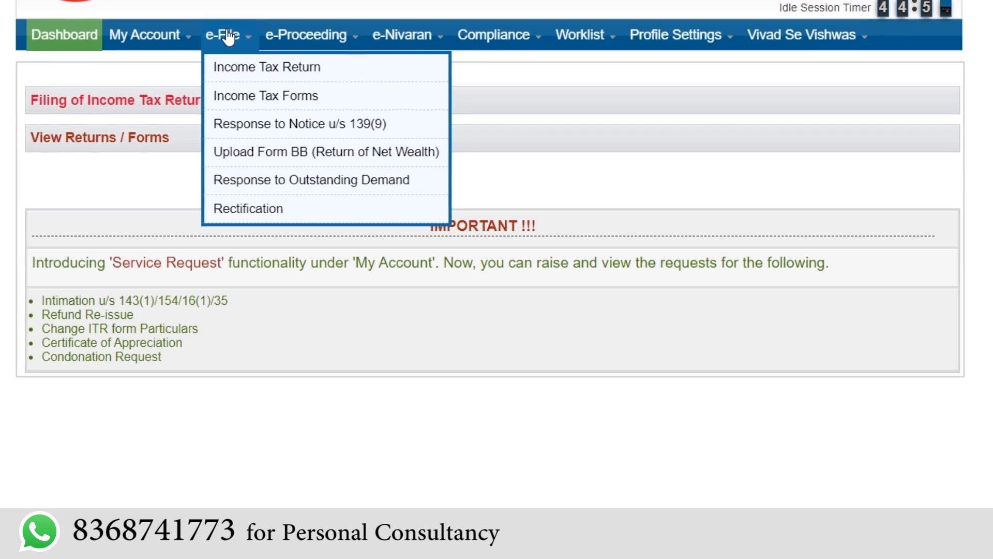
{"action": "mouse_move", "coordinate": [293, 57]}
{"action": "mouse_move", "coordinate": [253, 46]}
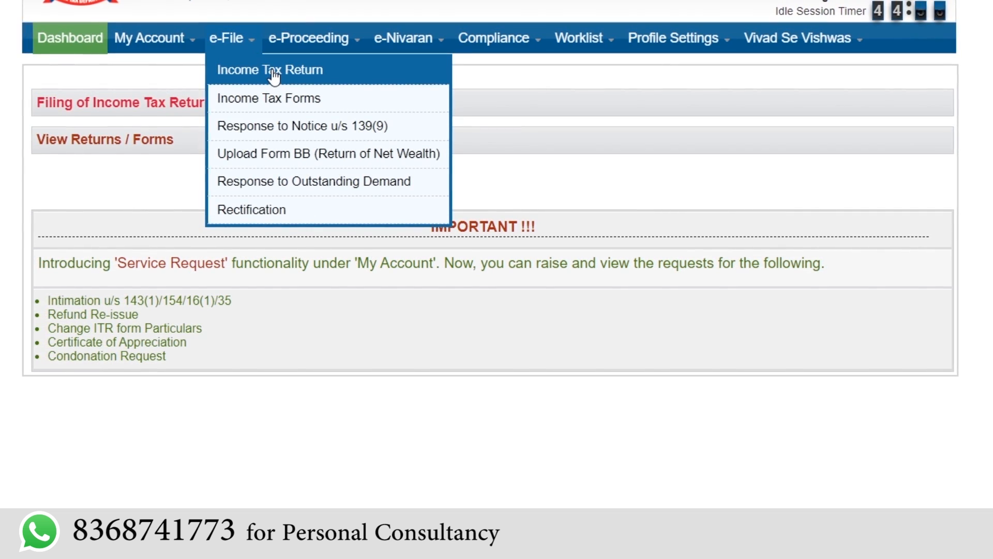
{"action": "mouse_move", "coordinate": [177, 51]}
{"action": "mouse_move", "coordinate": [228, 39]}
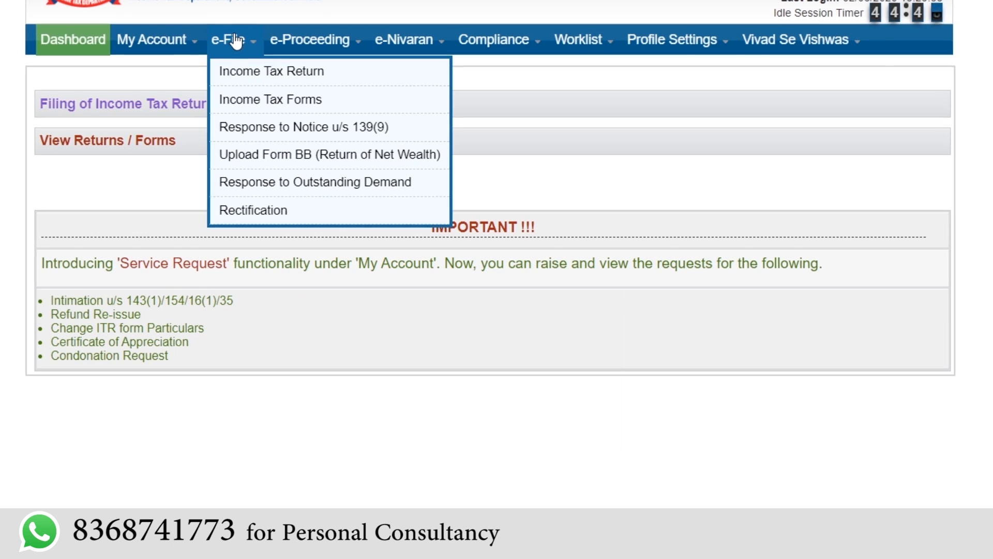
{"action": "left_click", "coordinate": [257, 80]}
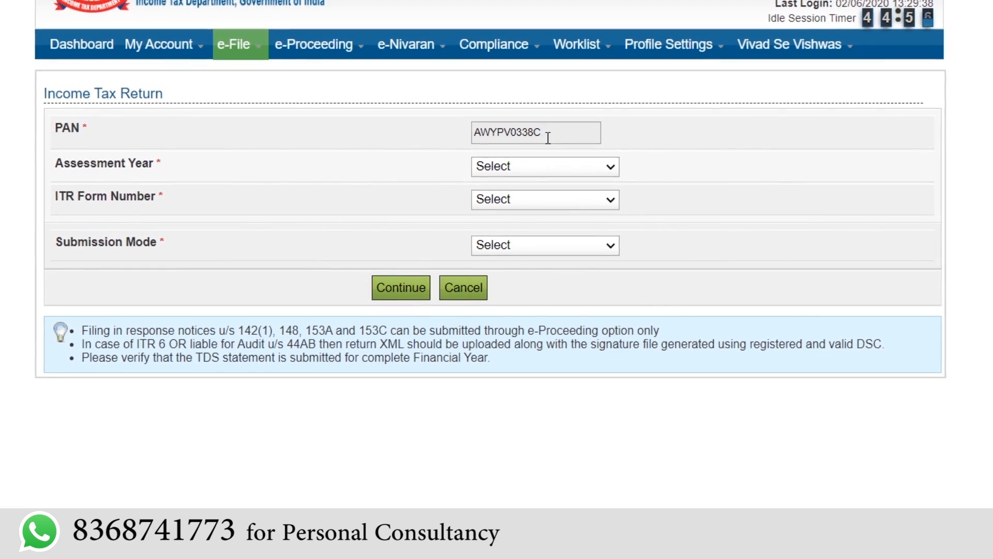
- Set up the return for assessment year 2020-21 with form ITR-1, filing type Original/Revised Return and submission mode Prepare and Submit Online
{"action": "left_click", "coordinate": [607, 167]}
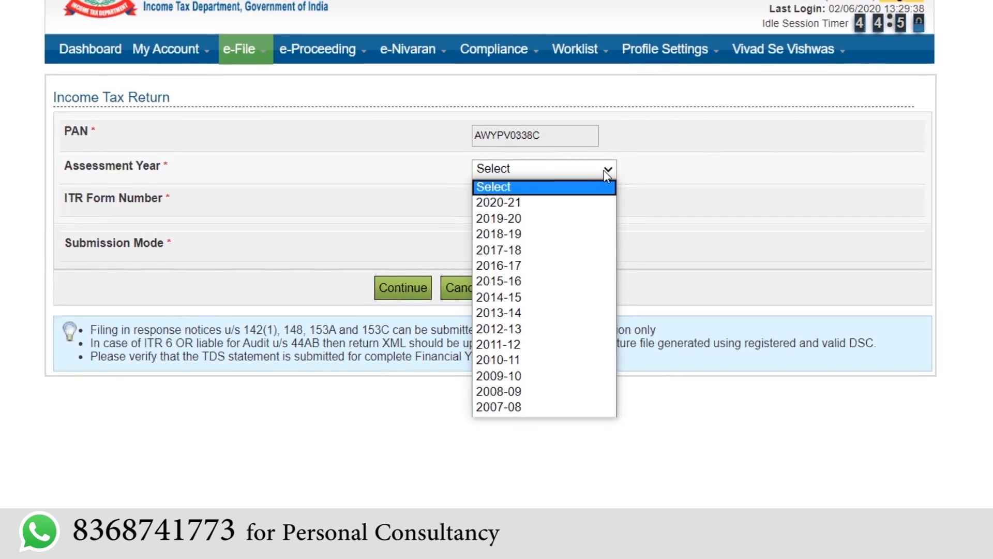
{"action": "left_click", "coordinate": [525, 203]}
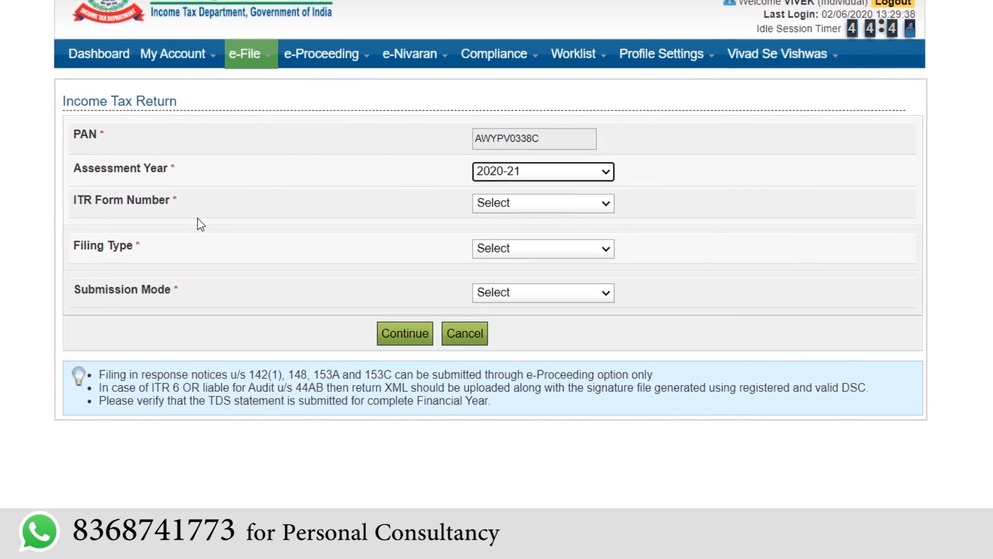
{"action": "left_click", "coordinate": [600, 207]}
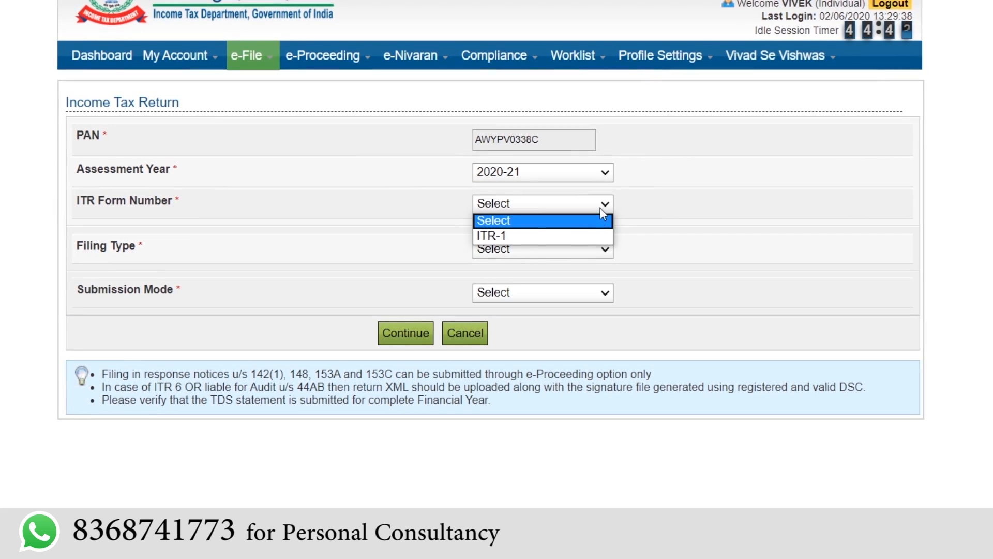
{"action": "left_click", "coordinate": [592, 236]}
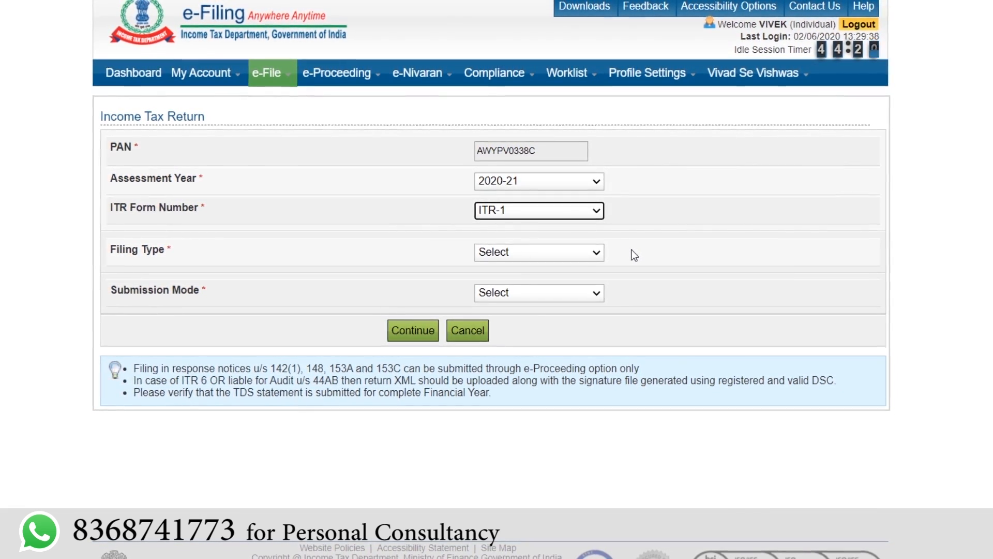
{"action": "left_click", "coordinate": [596, 253]}
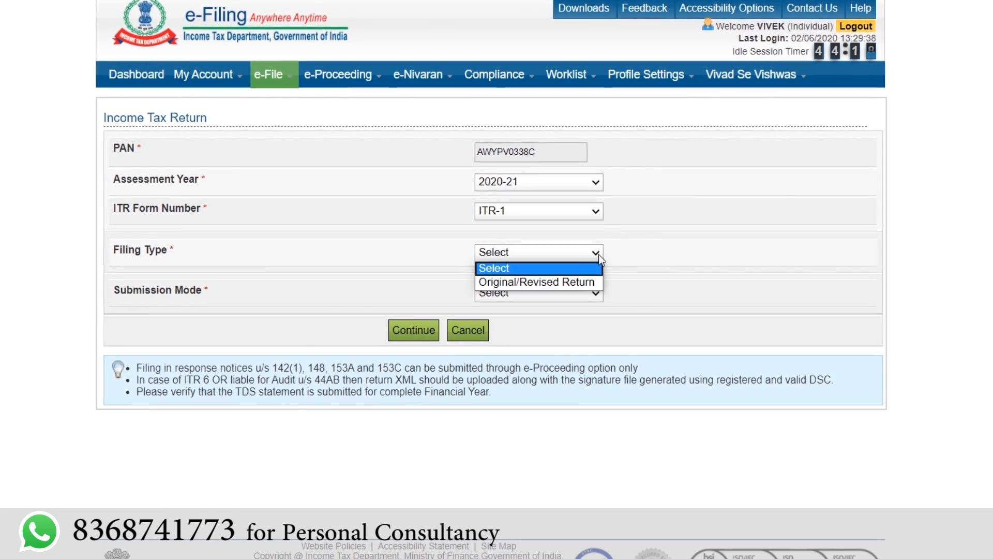
{"action": "left_click", "coordinate": [588, 282]}
{"action": "left_click", "coordinate": [591, 295]}
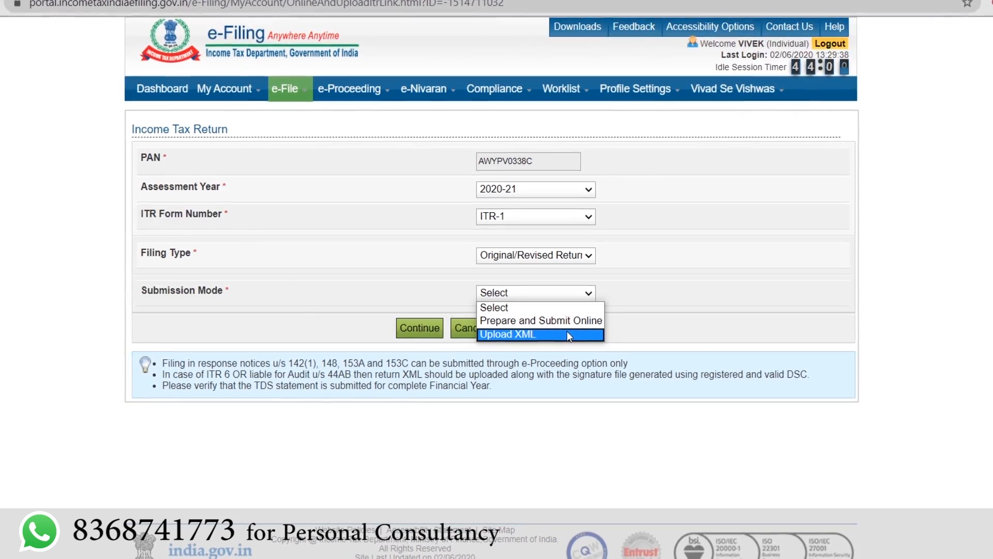
{"action": "left_click", "coordinate": [564, 319]}
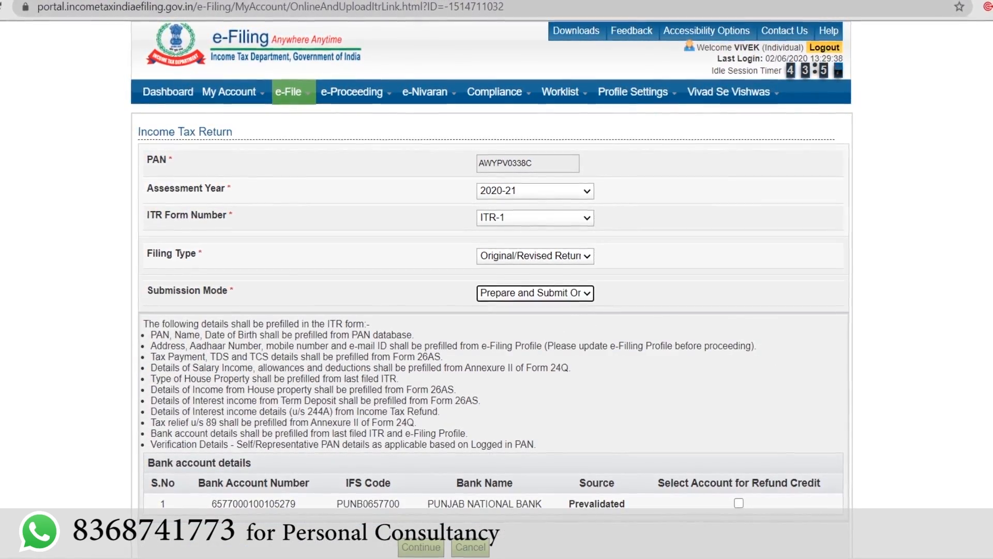
- Select the prevalidated Punjab National Bank account for refund credit and agree to the prefill consent to load the ITR-1 form
{"action": "scroll", "coordinate": [717, 299], "scroll_direction": "down", "scroll_amount": 2}
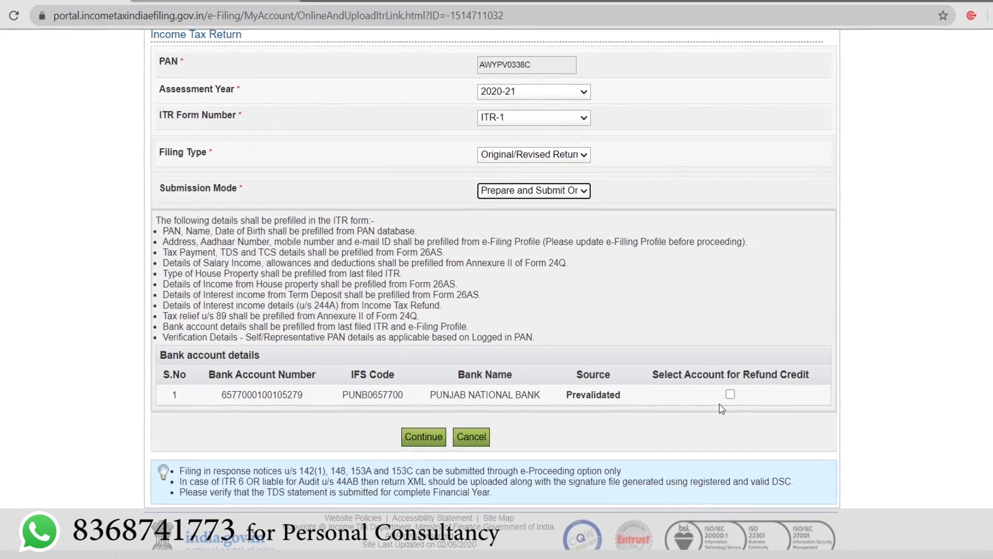
{"action": "left_click", "coordinate": [728, 394]}
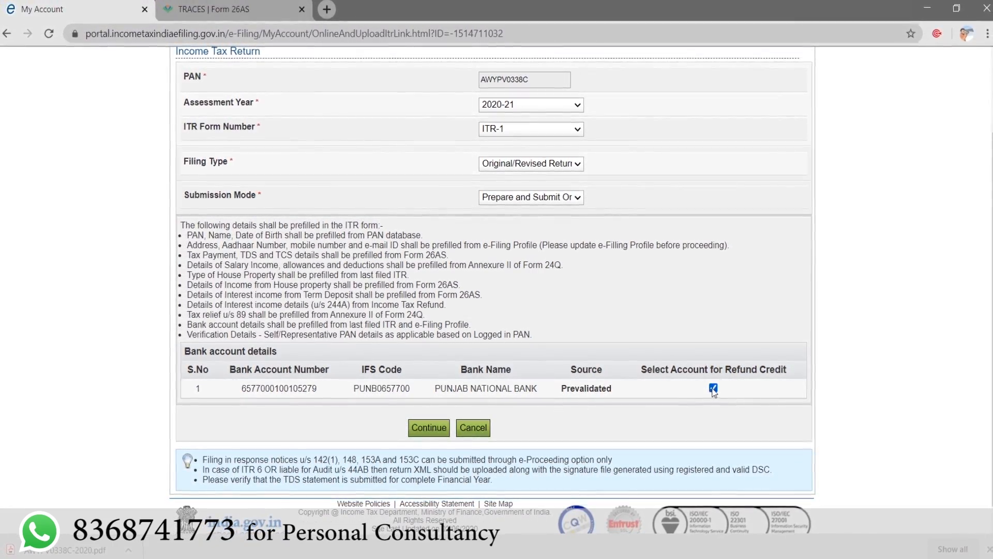
{"action": "left_click", "coordinate": [427, 433]}
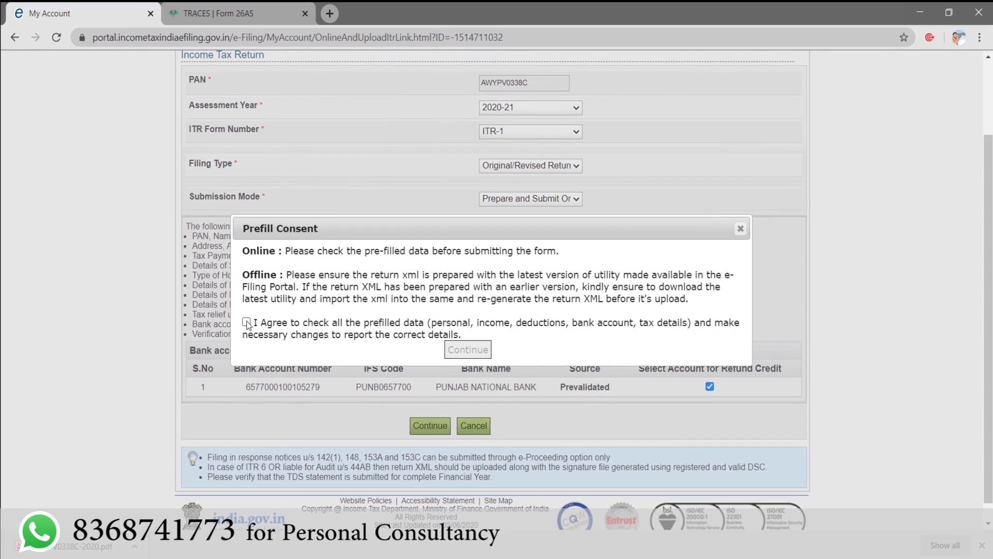
{"action": "left_click", "coordinate": [246, 322]}
{"action": "left_click", "coordinate": [469, 349]}
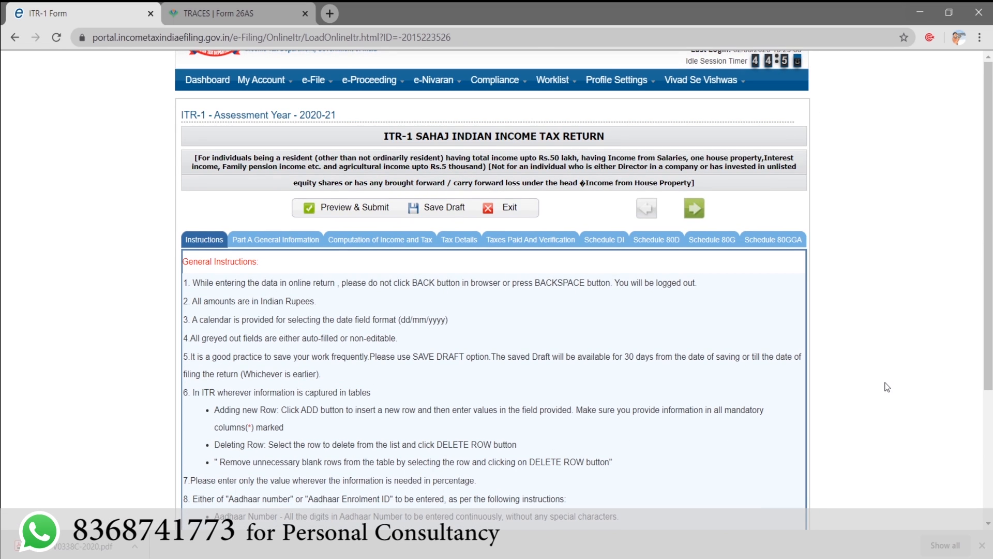
- Look over the ITR-1 general instructions, and check the prefilled personal, address and filing details in Part A General Information
{"action": "left_click_drag", "start_coordinate": [988, 175], "coordinate": [988, 306]}
{"action": "scroll", "coordinate": [308, 258], "scroll_direction": "up", "scroll_amount": 5}
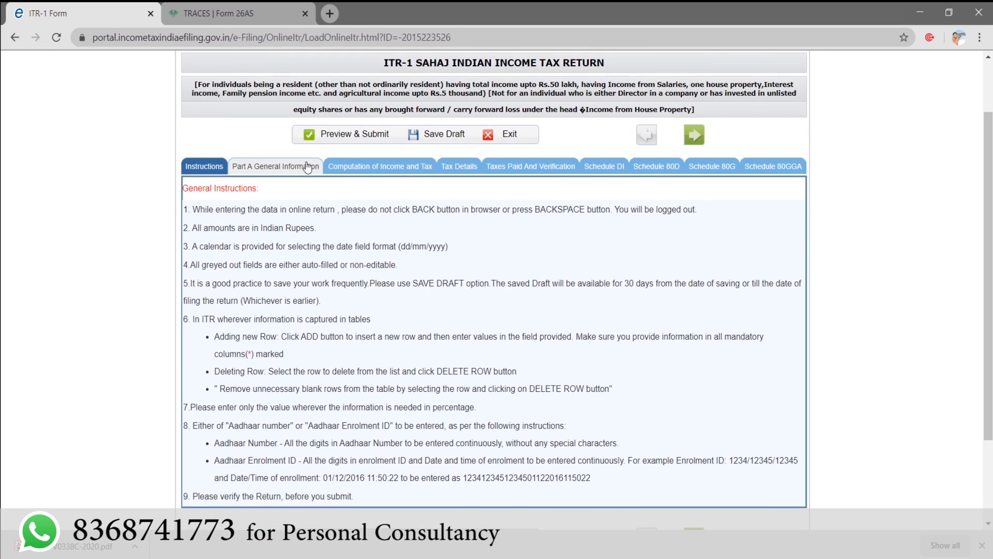
{"action": "left_click", "coordinate": [307, 166]}
{"action": "scroll", "coordinate": [305, 181], "scroll_direction": "down", "scroll_amount": 2}
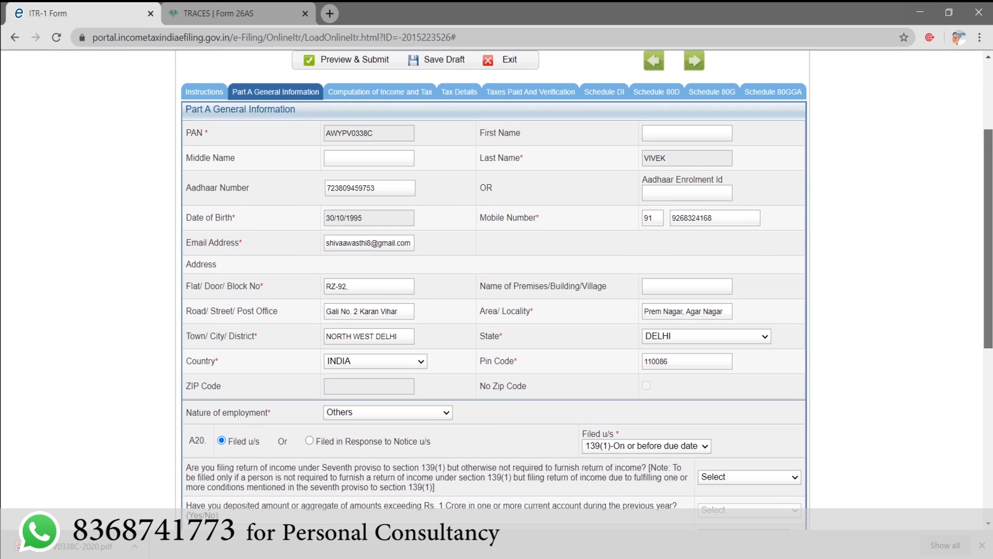
{"action": "scroll", "coordinate": [235, 176], "scroll_direction": "down", "scroll_amount": 3}
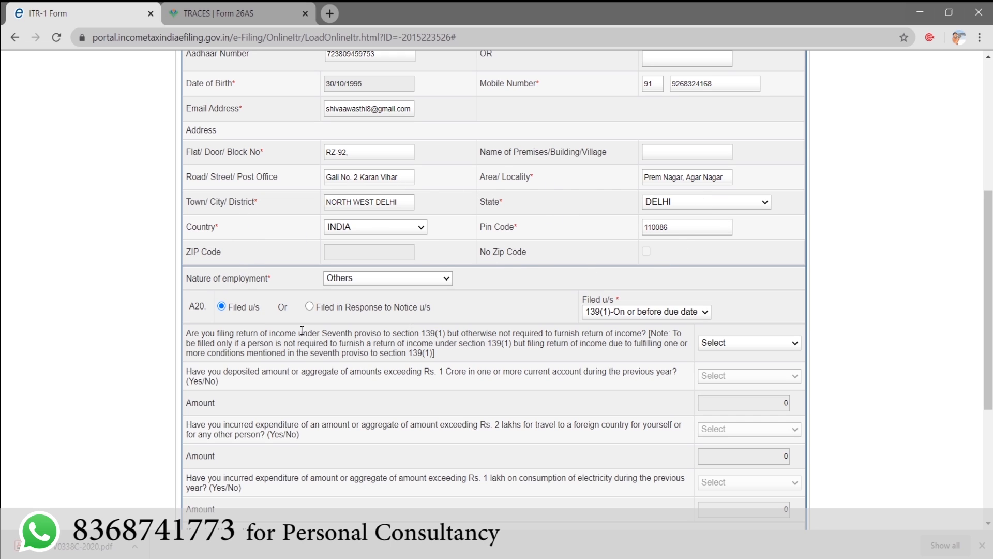
- Check the available filing sections for the return and choose 139(1)-On or before due date under Filed u/s
{"action": "mouse_move", "coordinate": [988, 269]}
{"action": "left_mouse_down"}
{"action": "mouse_move", "coordinate": [988, 309]}
{"action": "mouse_move", "coordinate": [989, 282]}
{"action": "left_mouse_up"}
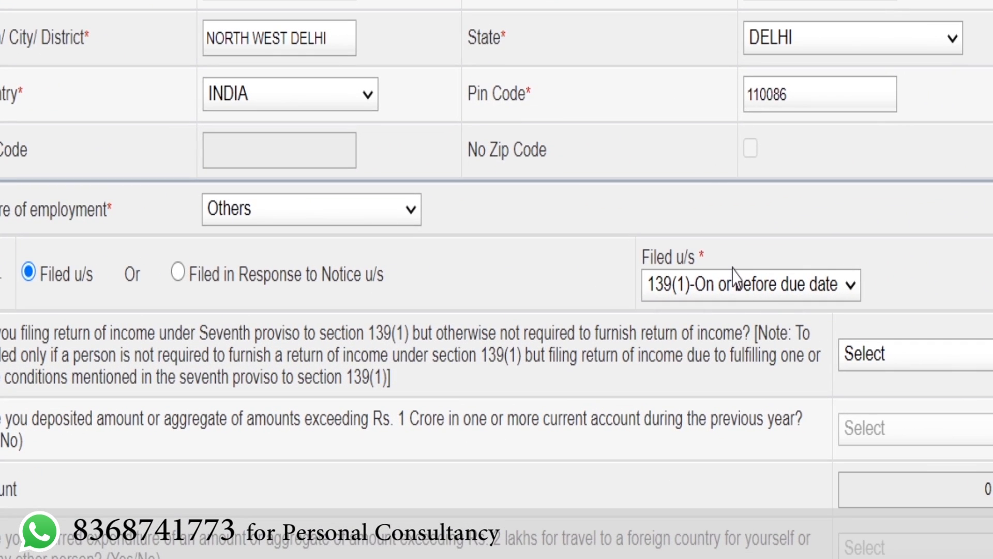
{"action": "left_click", "coordinate": [830, 285]}
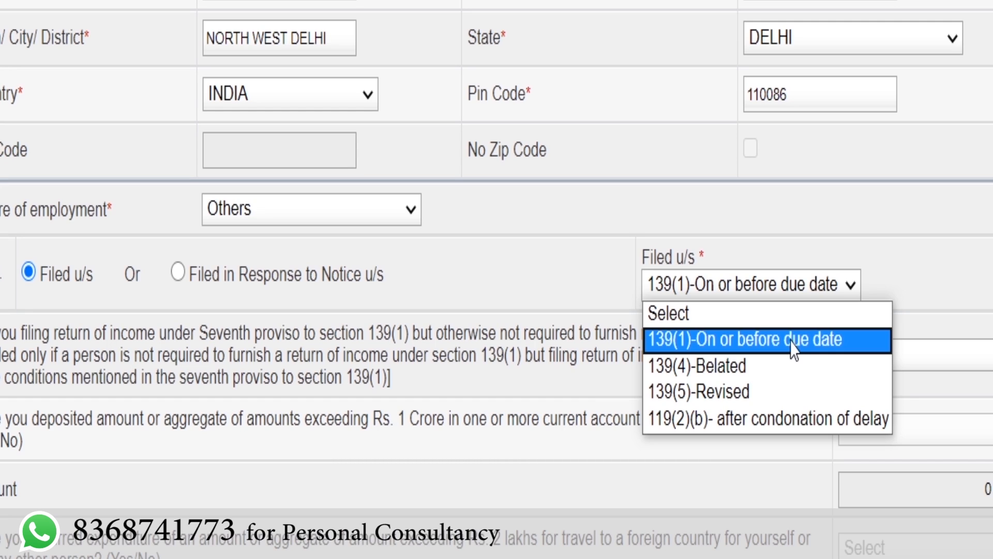
{"action": "left_click", "coordinate": [983, 380]}
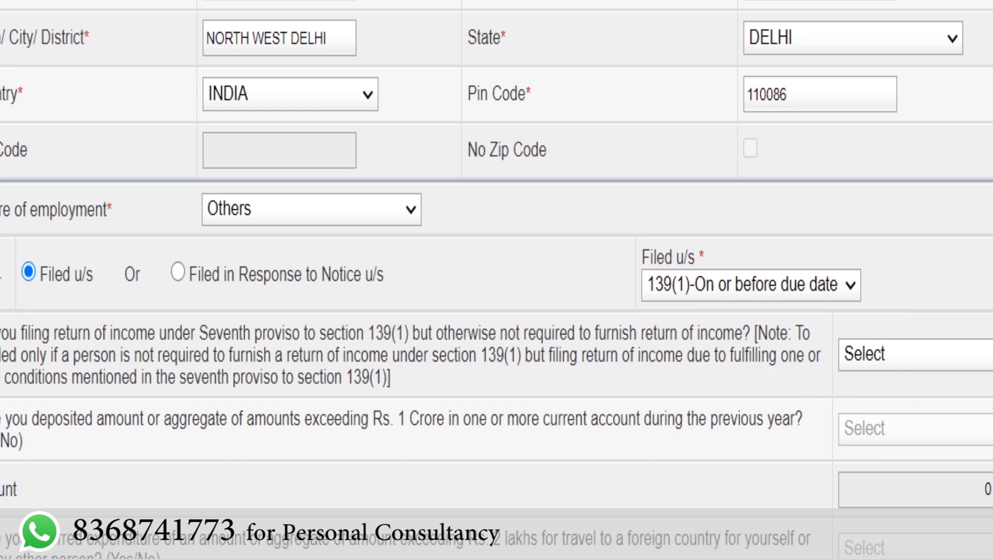
{"action": "left_click", "coordinate": [826, 282]}
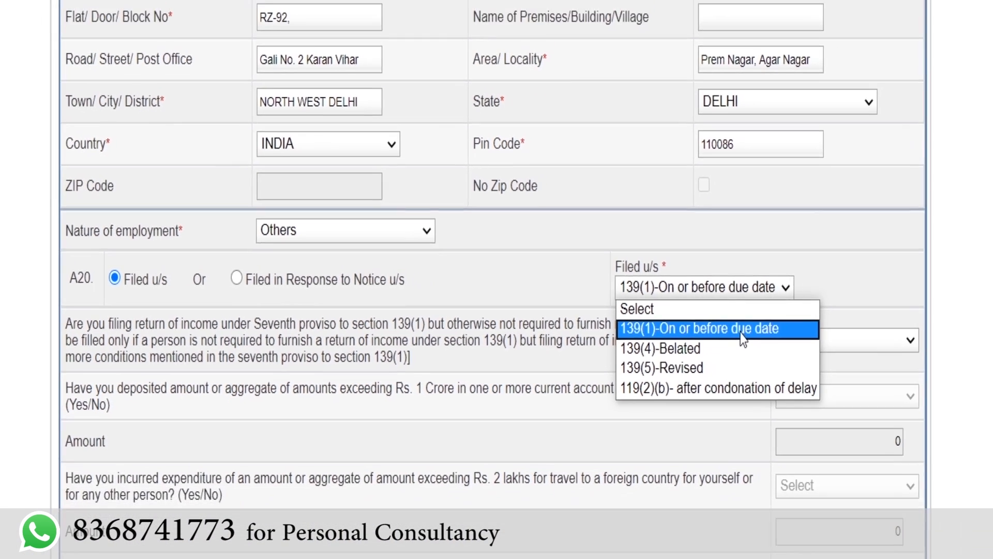
{"action": "left_click", "coordinate": [796, 341]}
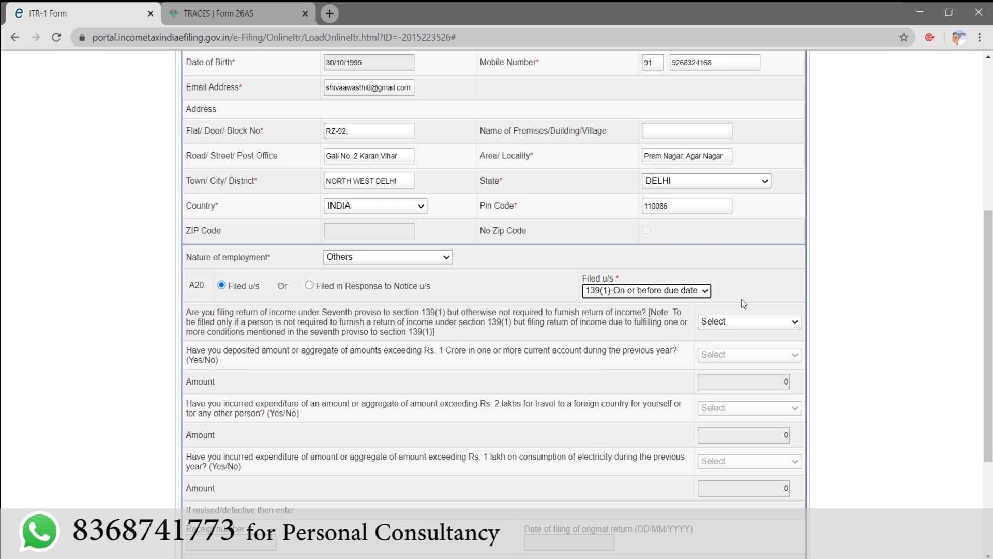
- Open the Computation of Income and Tax page and look over the salary and pension fields in Part B
{"action": "left_click_drag", "start_coordinate": [989, 320], "coordinate": [989, 191]}
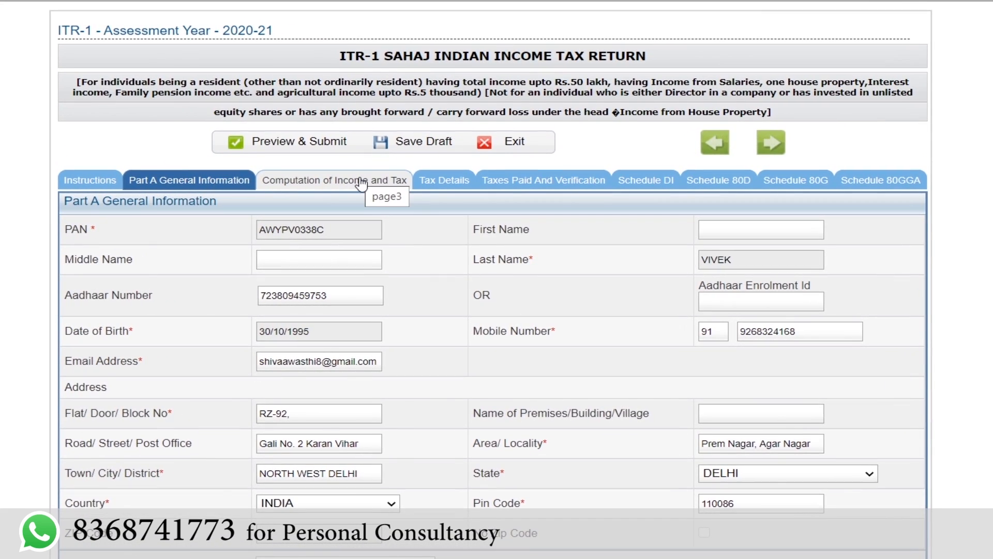
{"action": "left_click", "coordinate": [393, 200]}
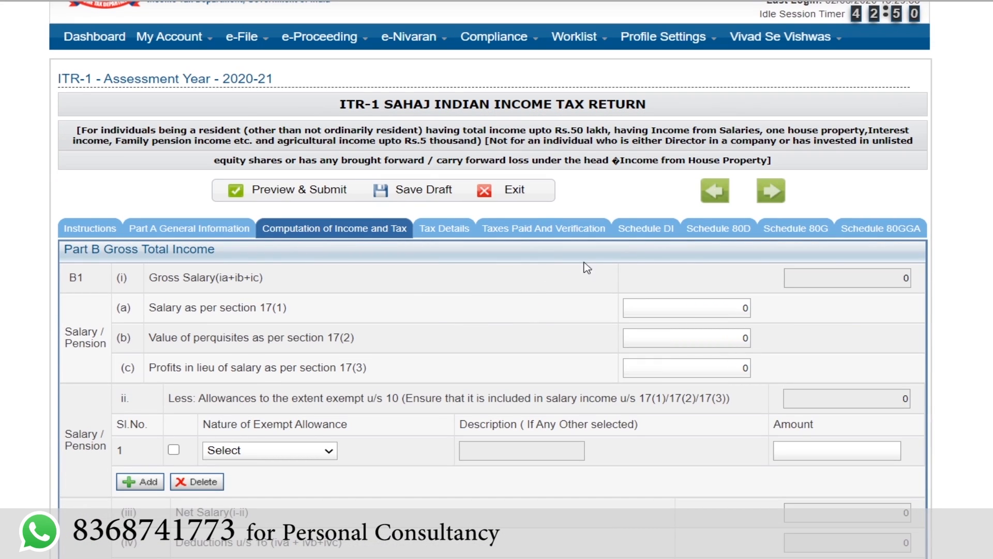
{"action": "scroll", "coordinate": [492, 310], "scroll_direction": "down", "scroll_amount": 2}
{"action": "scroll", "coordinate": [492, 311], "scroll_direction": "down", "scroll_amount": 1}
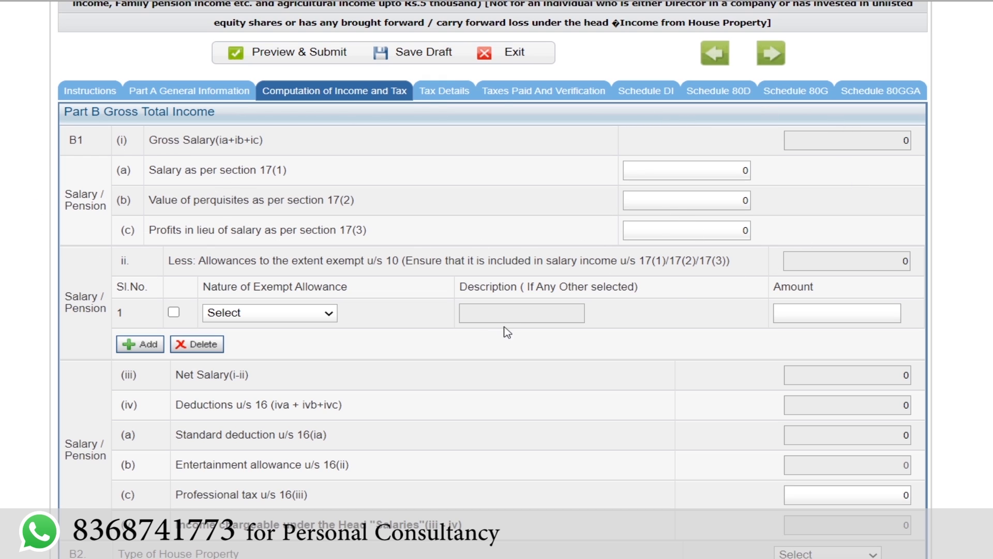
{"action": "scroll", "coordinate": [231, 153], "scroll_direction": "down", "scroll_amount": 7}
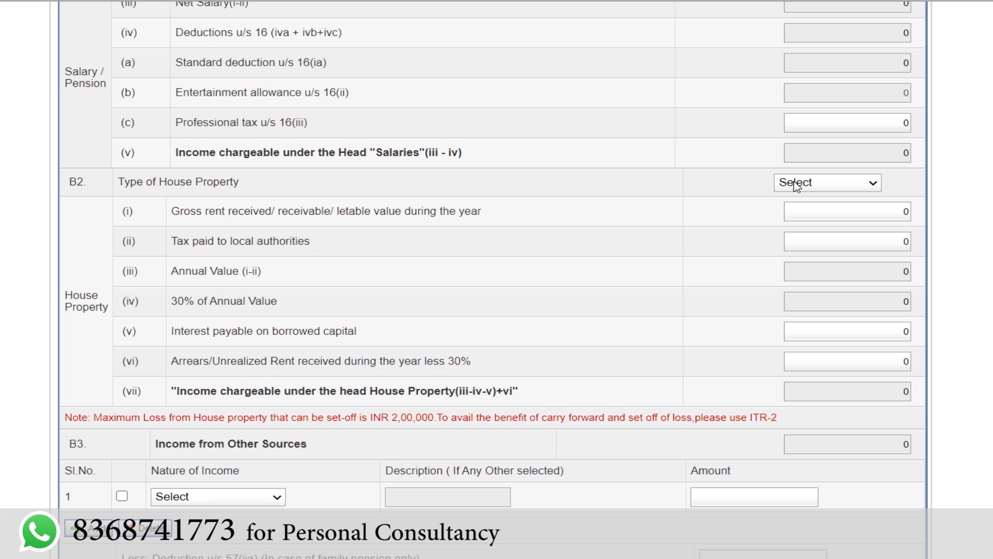
- Examine the house property type choices and the B2 house property income fields without selecting a type
{"action": "left_click", "coordinate": [819, 185]}
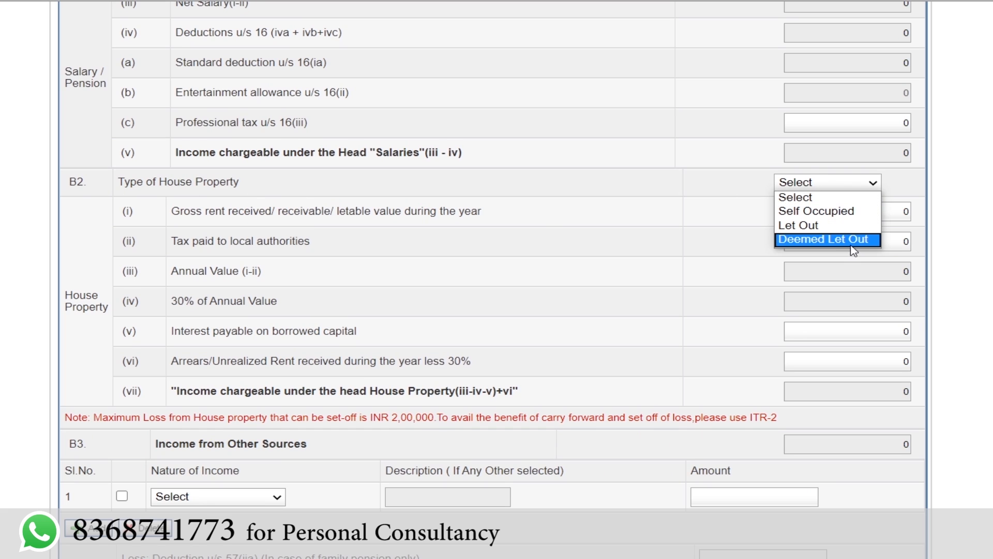
{"action": "left_click", "coordinate": [676, 196]}
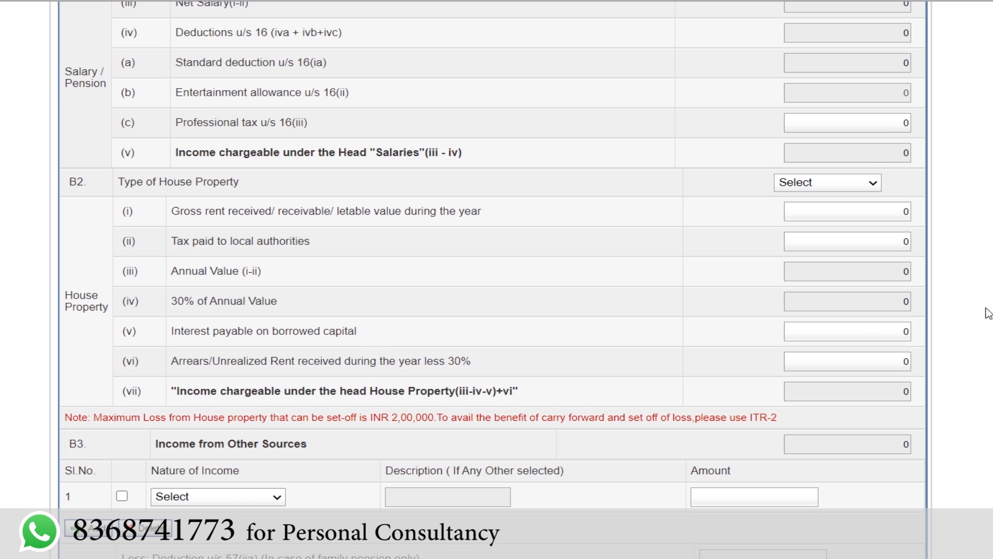
{"action": "scroll", "coordinate": [492, 279], "scroll_direction": "down", "scroll_amount": 2}
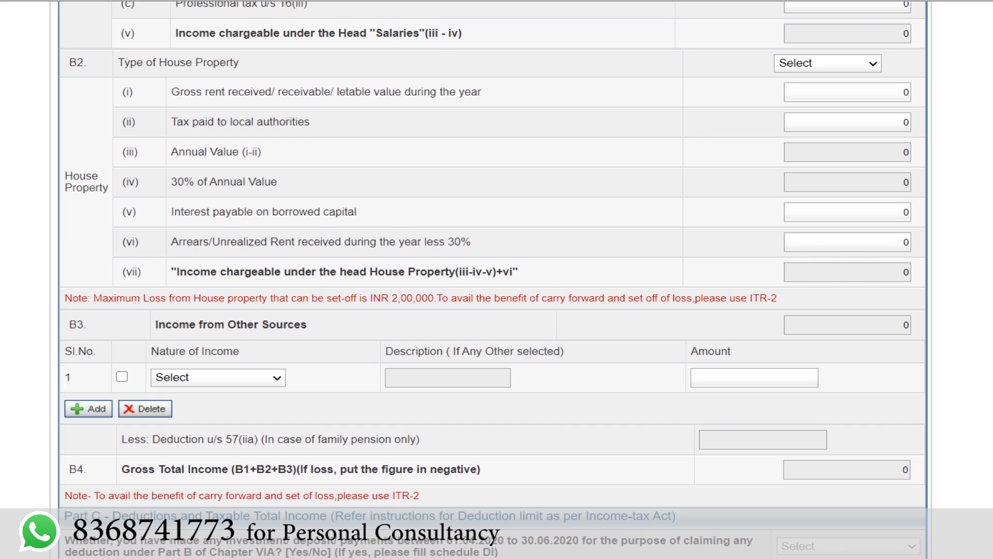
{"action": "scroll", "coordinate": [492, 280], "scroll_direction": "down", "scroll_amount": 1}
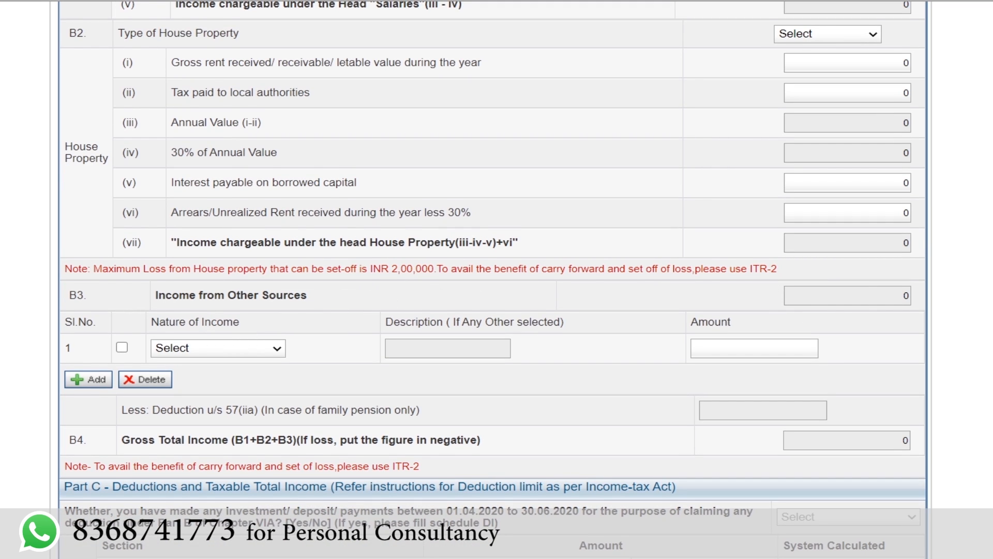
{"action": "scroll", "coordinate": [492, 279], "scroll_direction": "up", "scroll_amount": 7}
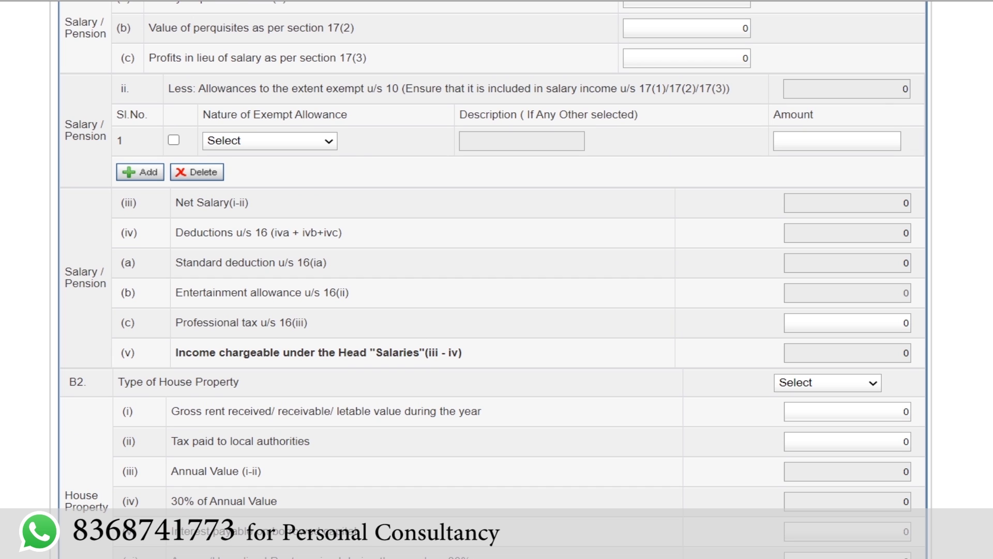
{"action": "scroll", "coordinate": [520, 231], "scroll_direction": "up", "scroll_amount": 3}
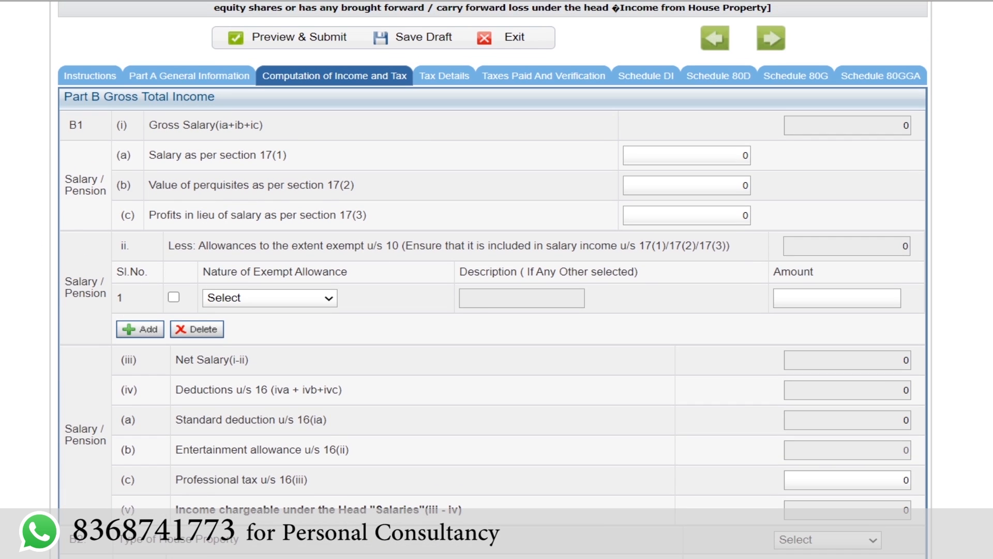
- Examine the nature of income choices for Income from Other Sources in B3 without selecting one
{"action": "scroll", "coordinate": [331, 310], "scroll_direction": "down", "scroll_amount": 5}
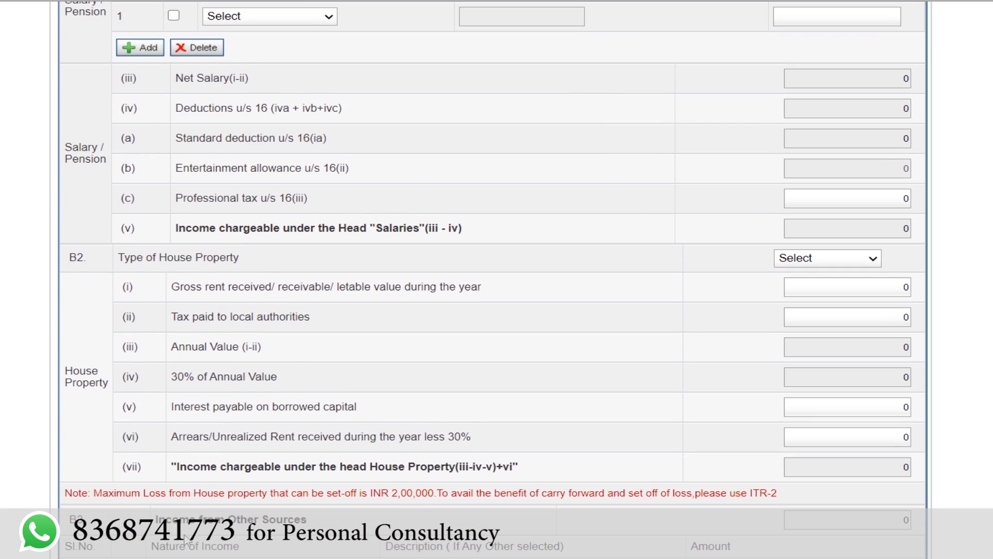
{"action": "scroll", "coordinate": [678, 360], "scroll_direction": "down", "scroll_amount": 5}
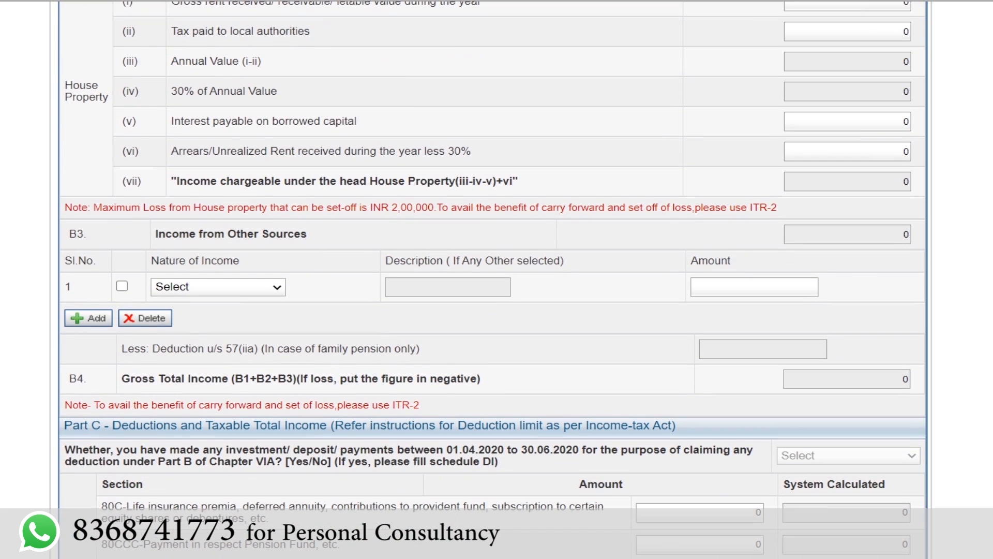
{"action": "left_click", "coordinate": [263, 290]}
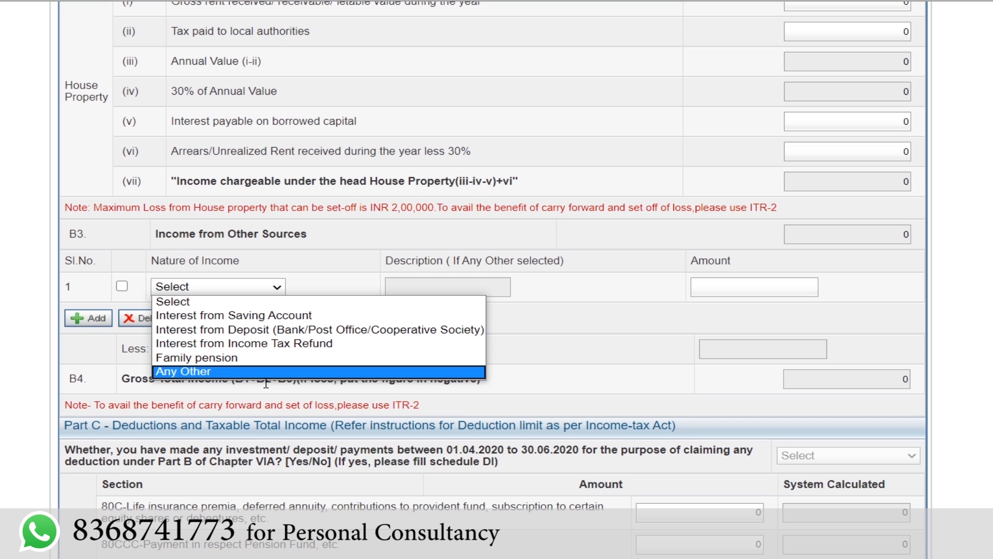
{"action": "left_click", "coordinate": [594, 343]}
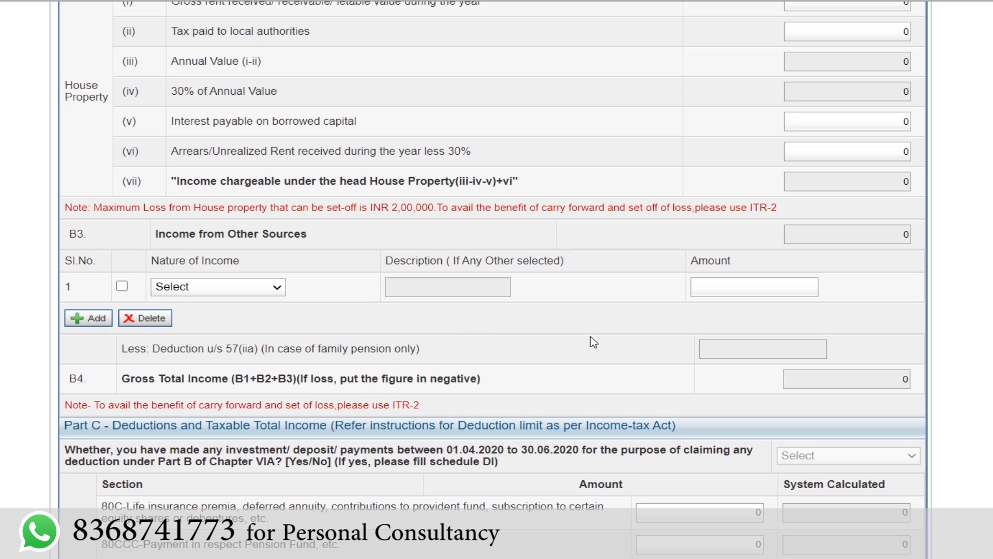
{"action": "left_click", "coordinate": [276, 287]}
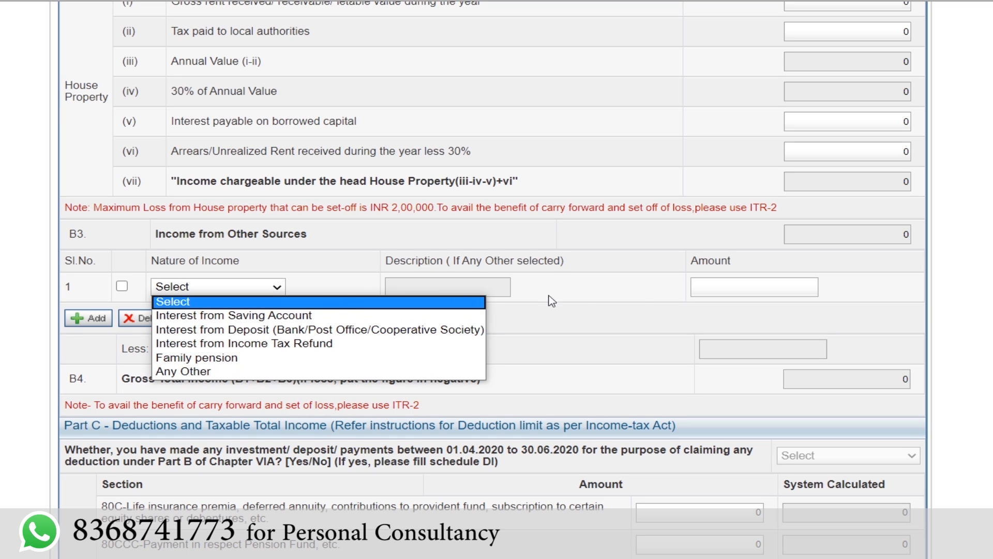
{"action": "left_click", "coordinate": [641, 293]}
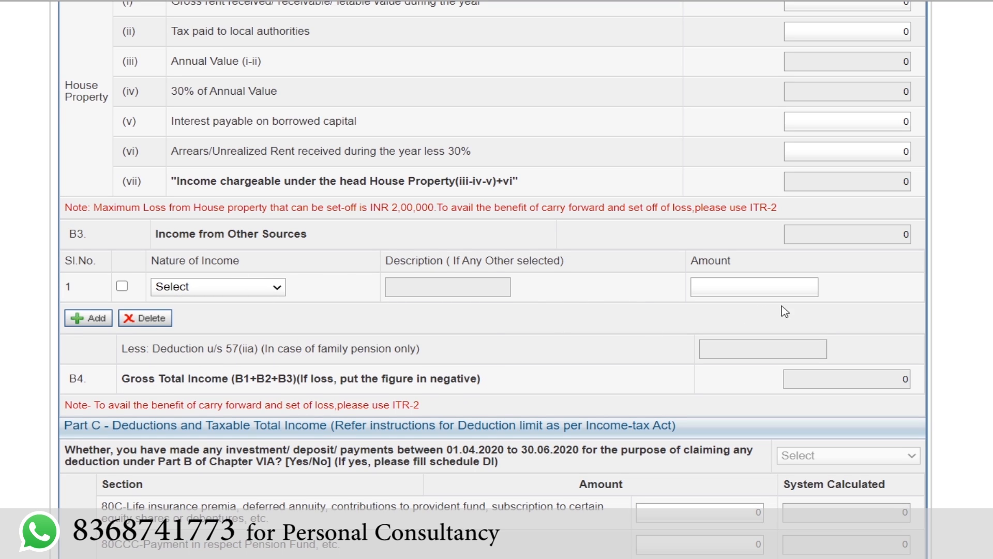
{"action": "scroll", "coordinate": [491, 279], "scroll_direction": "down", "scroll_amount": 2}
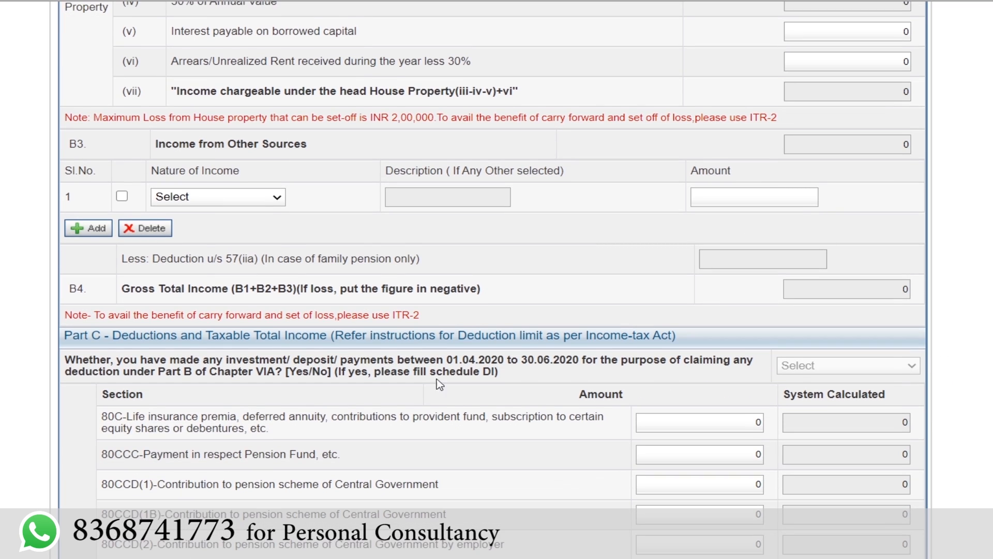
- Review how the Part B income heads lead into Gross Total Income and the Part C Chapter VI-A deduction sections
{"action": "scroll", "coordinate": [912, 197], "scroll_direction": "up", "scroll_amount": 7}
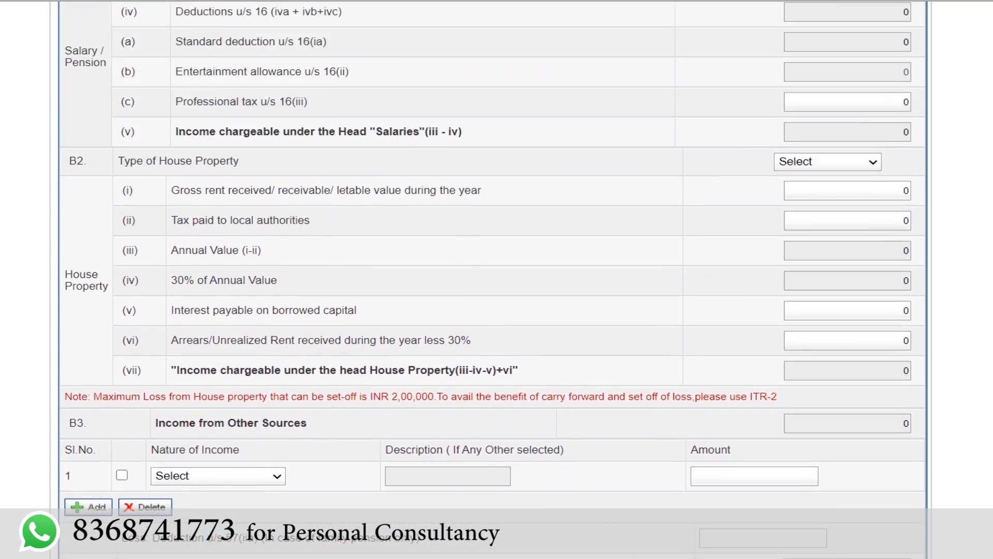
{"action": "scroll", "coordinate": [913, 196], "scroll_direction": "down", "scroll_amount": 9}
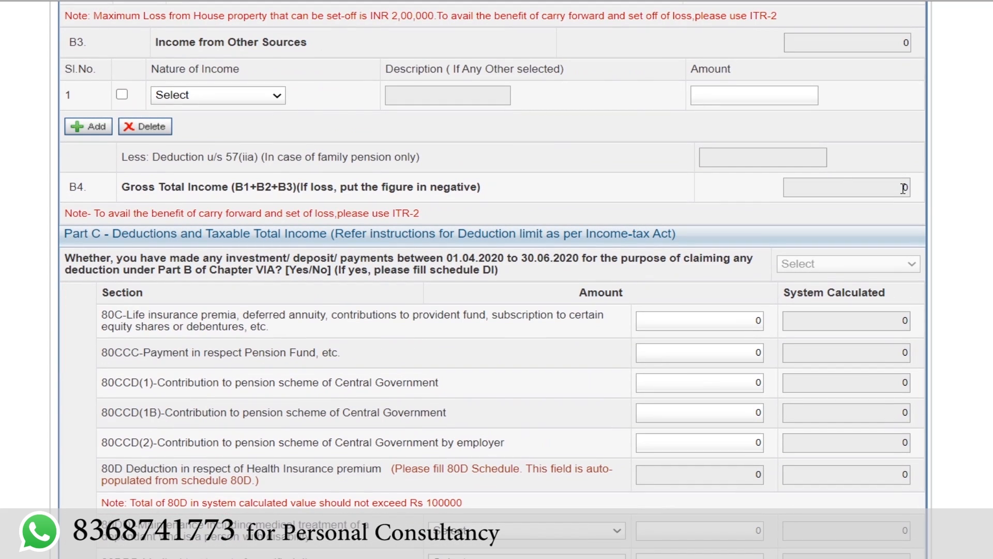
{"action": "scroll", "coordinate": [925, 224], "scroll_direction": "down", "scroll_amount": 2}
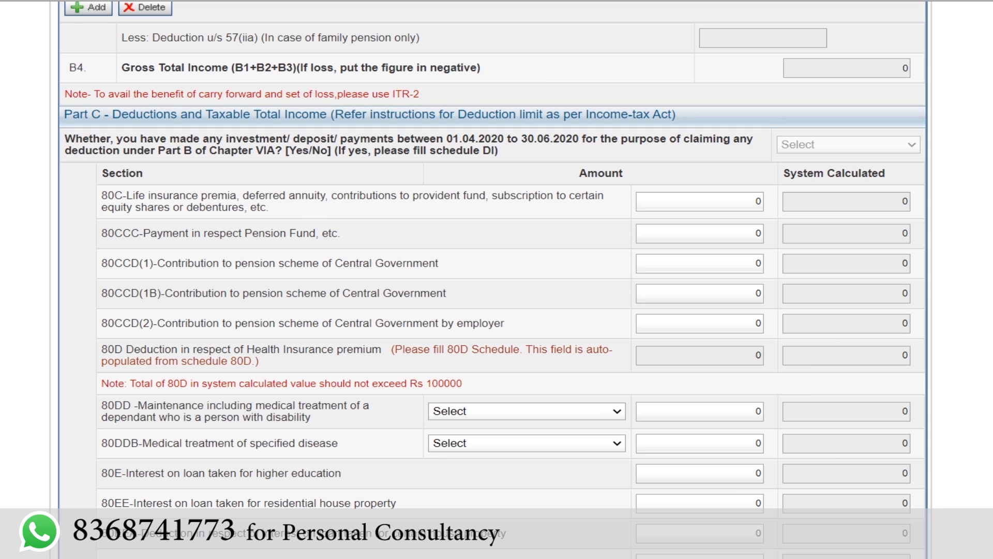
{"action": "scroll", "coordinate": [941, 292], "scroll_direction": "down", "scroll_amount": 4}
{"action": "scroll", "coordinate": [940, 293], "scroll_direction": "up", "scroll_amount": 4}
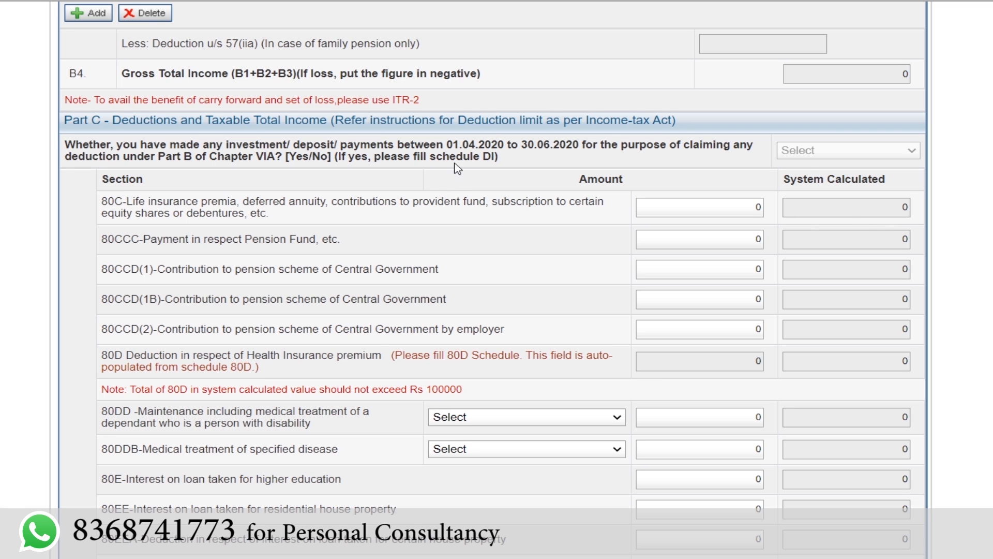
{"action": "scroll", "coordinate": [493, 279], "scroll_direction": "up", "scroll_amount": 10}
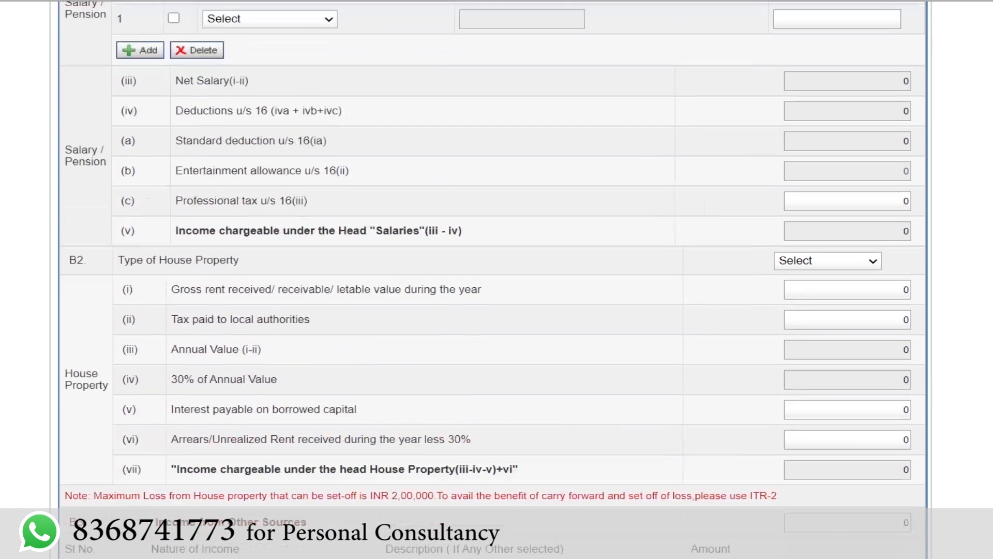
{"action": "scroll", "coordinate": [655, 234], "scroll_direction": "up", "scroll_amount": 8}
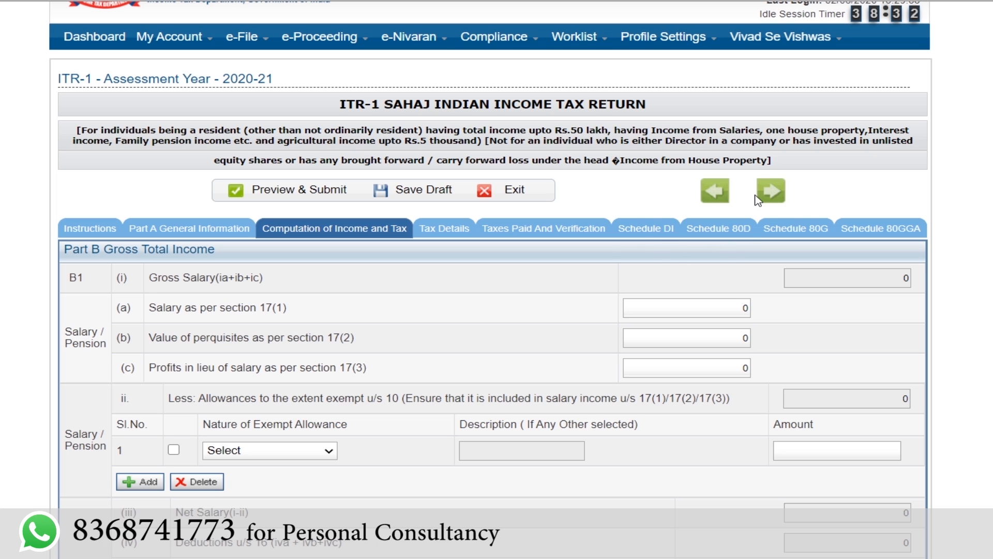
{"action": "scroll", "coordinate": [757, 199], "scroll_direction": "down", "scroll_amount": 15}
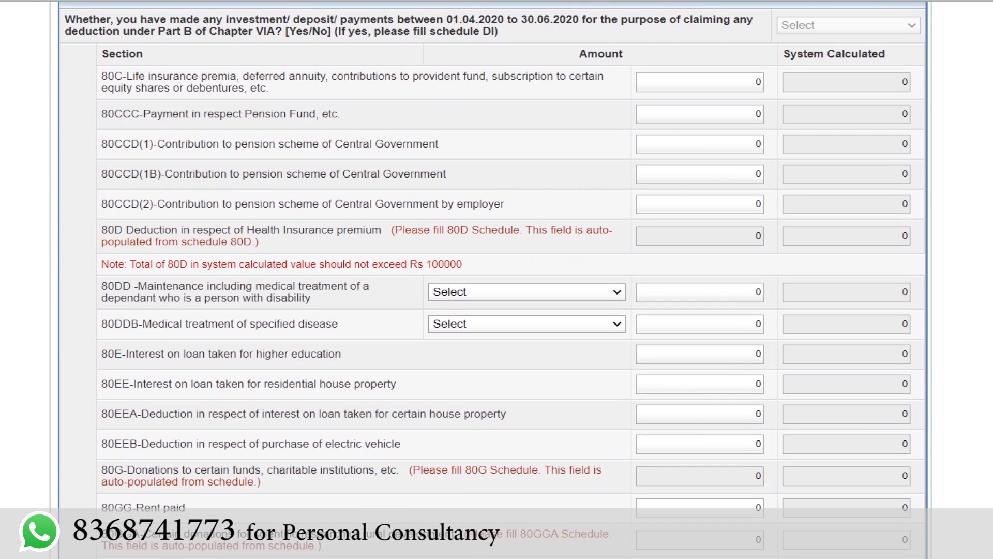
{"action": "scroll", "coordinate": [492, 280], "scroll_direction": "up", "scroll_amount": 1}
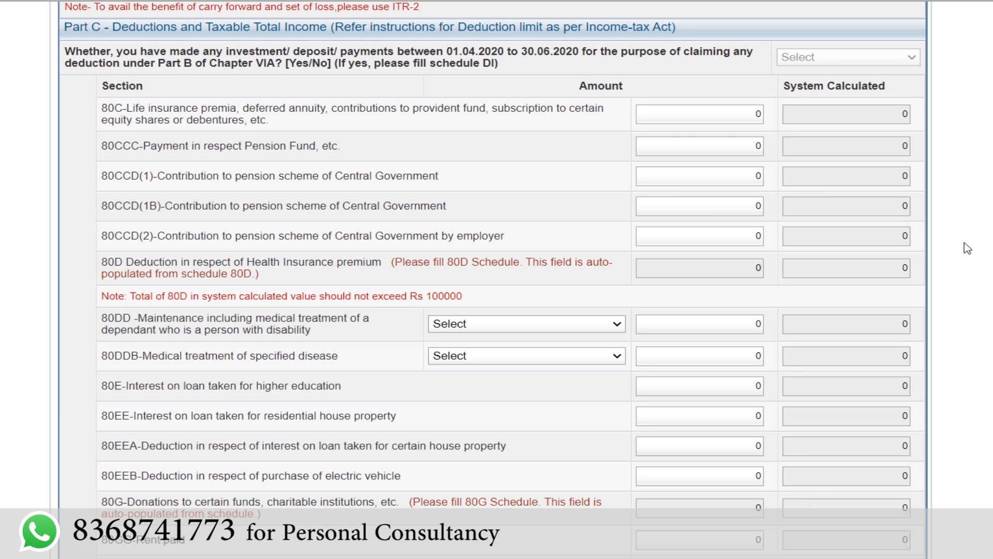
- Review the remaining deductions, the exempt income table and the Part D computation of tax payable, and return to the form's beginning
{"action": "scroll", "coordinate": [491, 280], "scroll_direction": "down", "scroll_amount": 10}
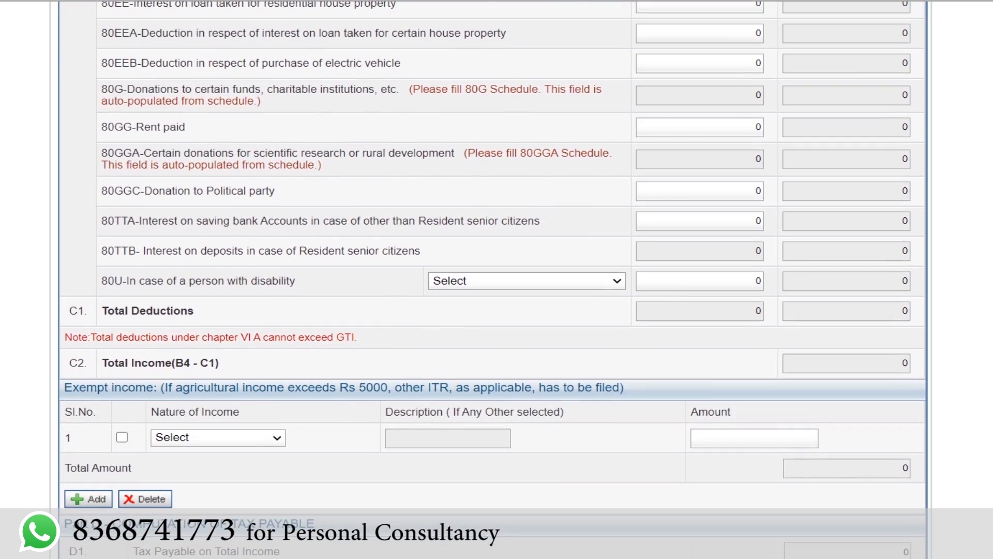
{"action": "scroll", "coordinate": [491, 279], "scroll_direction": "down", "scroll_amount": 4}
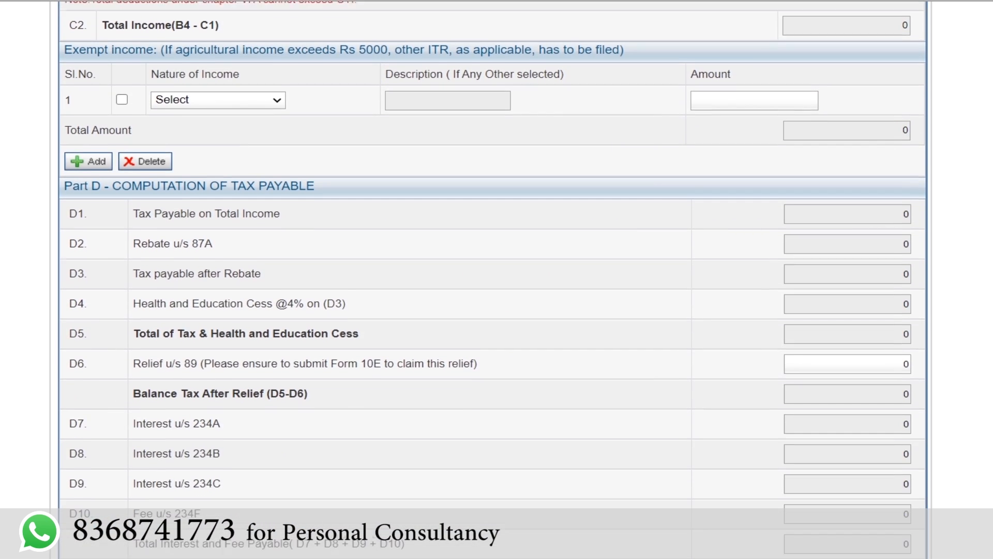
{"action": "scroll", "coordinate": [492, 280], "scroll_direction": "up", "scroll_amount": 2}
{"action": "scroll", "coordinate": [491, 280], "scroll_direction": "down", "scroll_amount": 1}
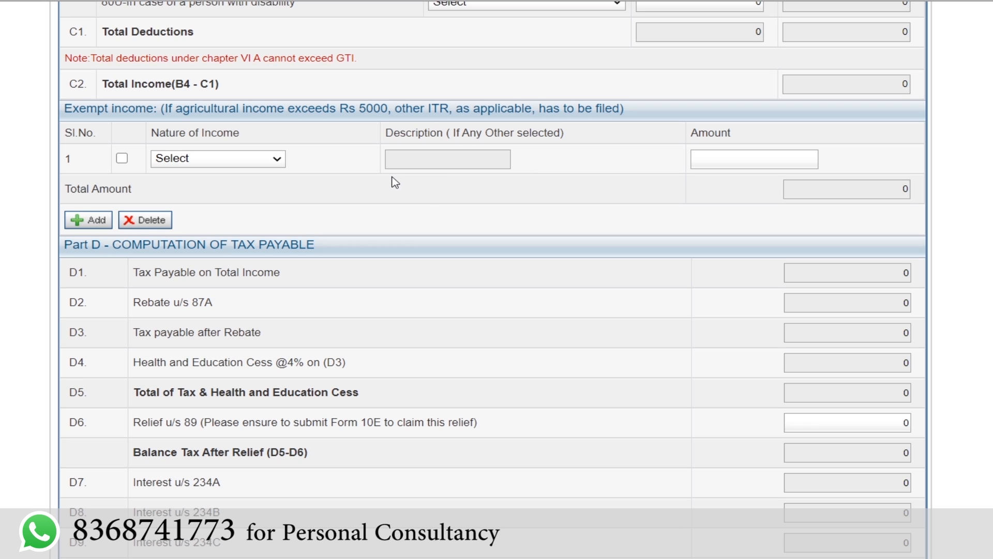
{"action": "scroll", "coordinate": [238, 155], "scroll_direction": "down", "scroll_amount": 3}
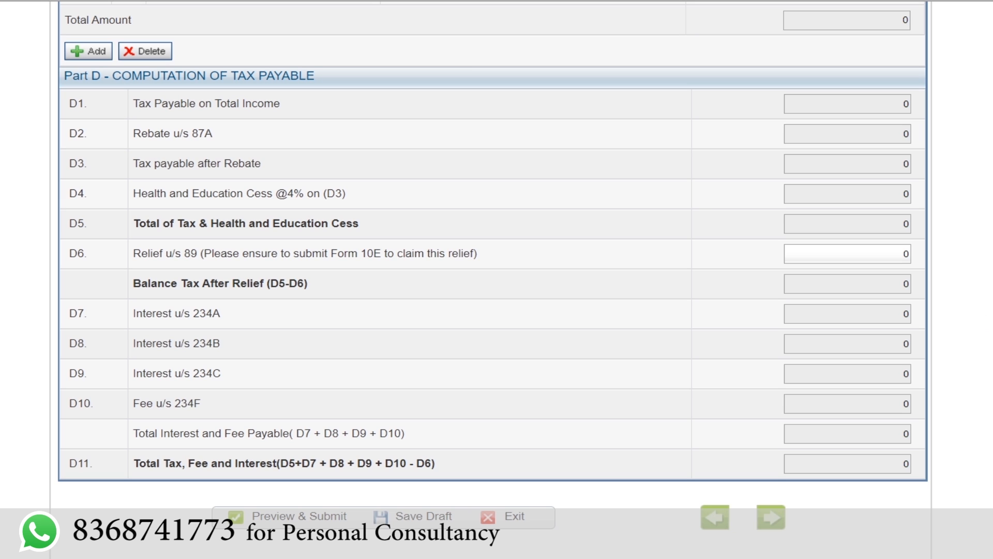
{"action": "scroll", "coordinate": [490, 280], "scroll_direction": "up", "scroll_amount": 20}
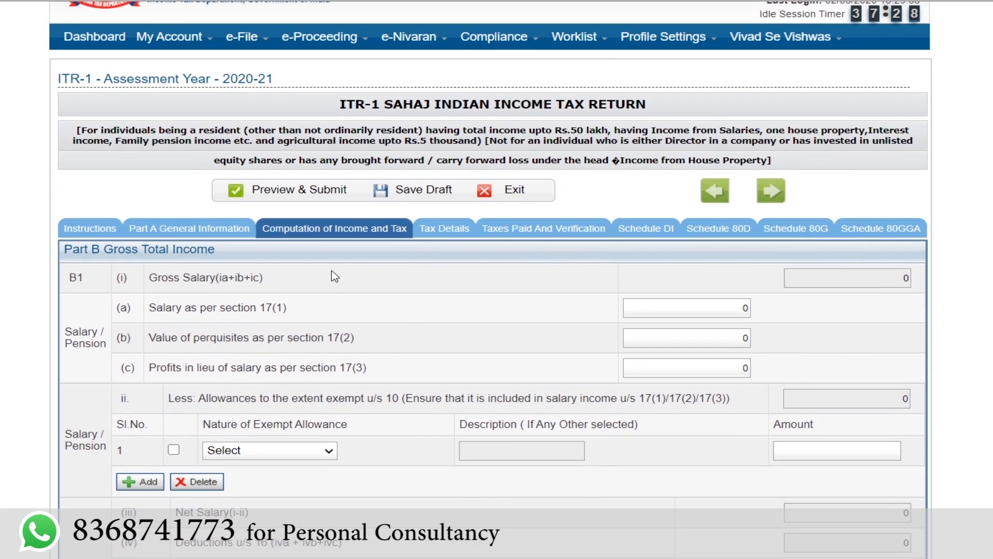
- Review the Tax Details schedules for TDS on salary, other income and Form 16C, TCS, and advance and self-assessment tax payments
{"action": "left_click", "coordinate": [457, 232]}
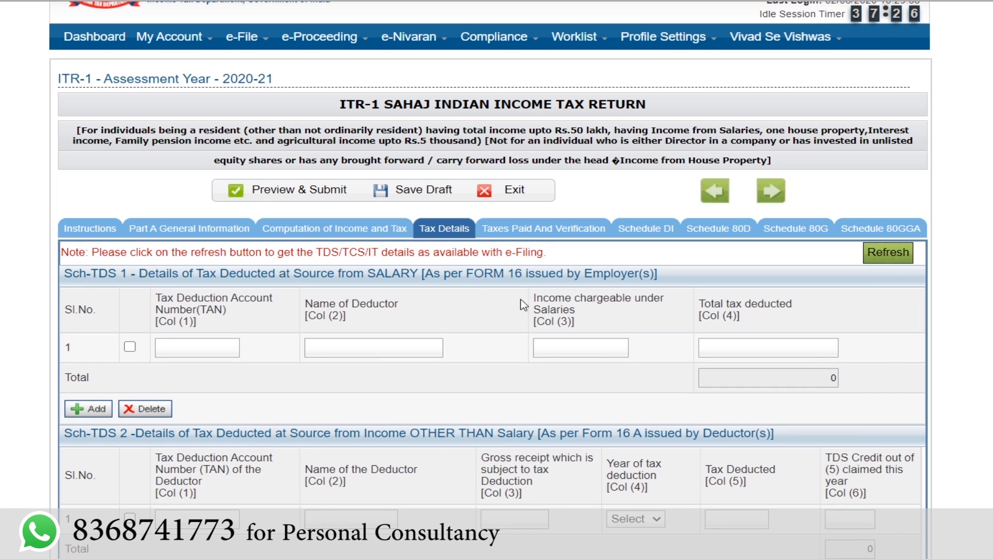
{"action": "scroll", "coordinate": [647, 37], "scroll_direction": "down", "scroll_amount": 3}
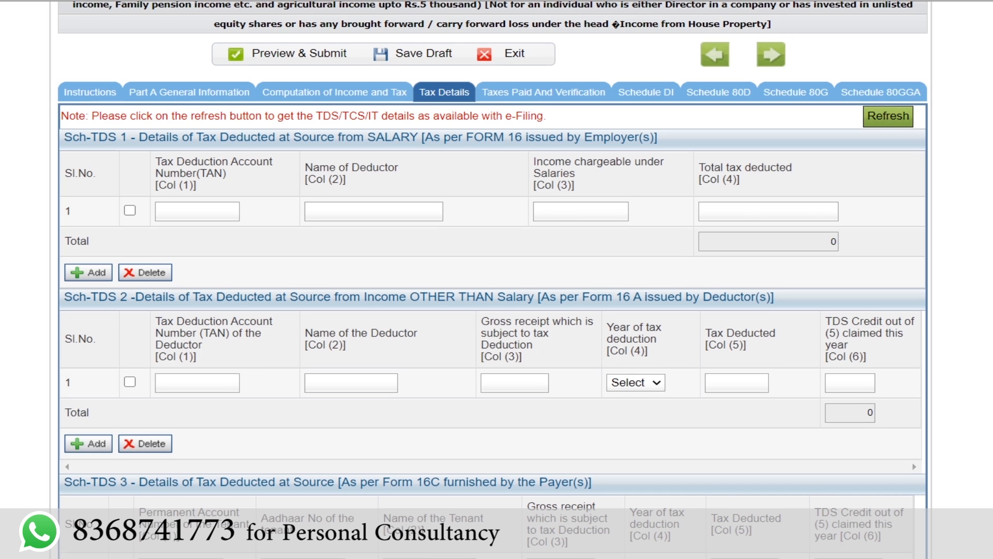
{"action": "scroll", "coordinate": [492, 279], "scroll_direction": "down", "scroll_amount": 1}
{"action": "scroll", "coordinate": [496, 279], "scroll_direction": "down", "scroll_amount": 2}
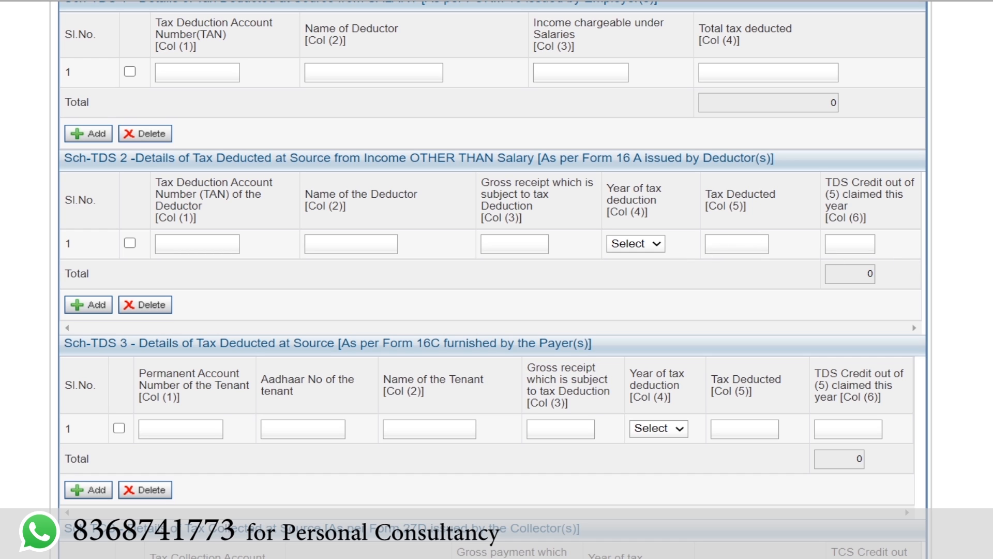
{"action": "scroll", "coordinate": [493, 280], "scroll_direction": "down", "scroll_amount": 2}
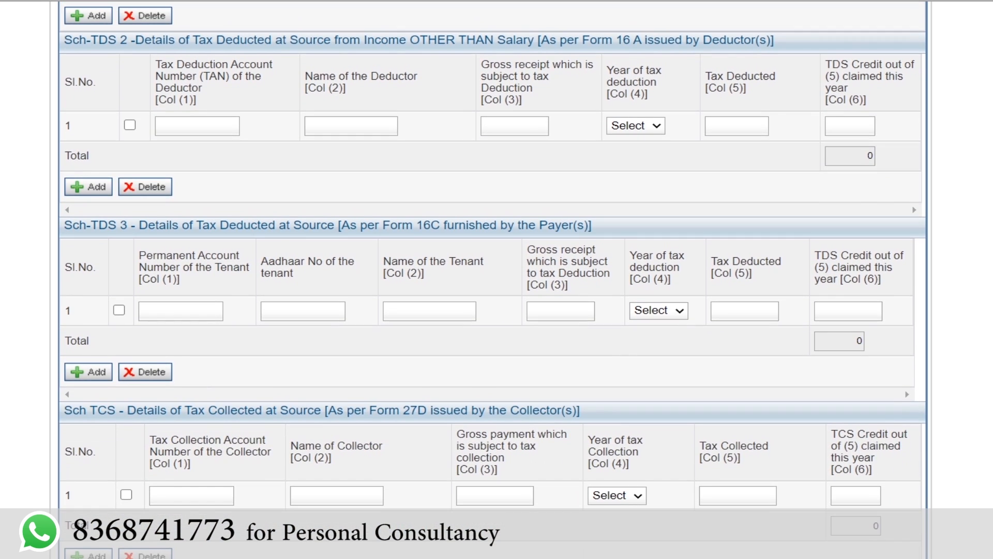
{"action": "scroll", "coordinate": [492, 279], "scroll_direction": "down", "scroll_amount": 2}
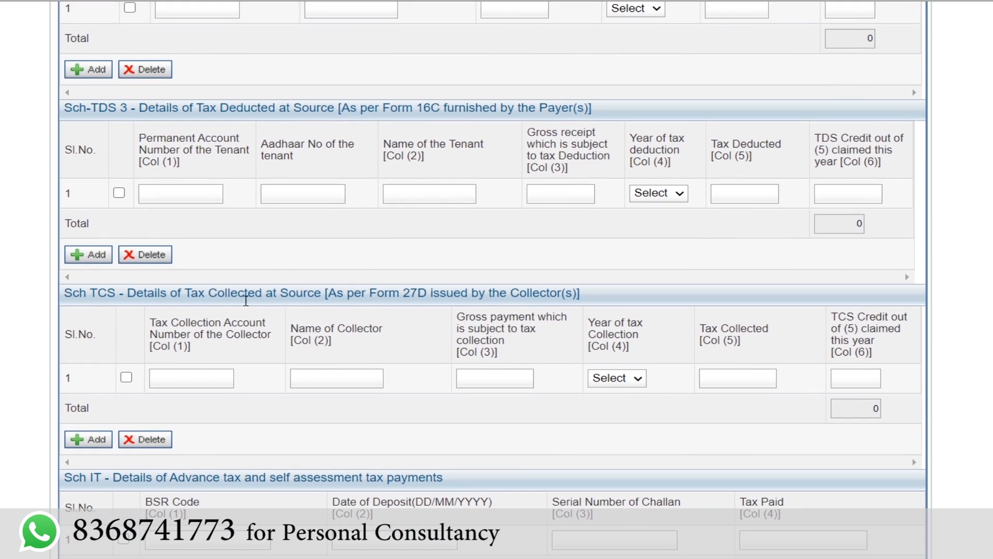
{"action": "scroll", "coordinate": [868, 440], "scroll_direction": "down", "scroll_amount": 3}
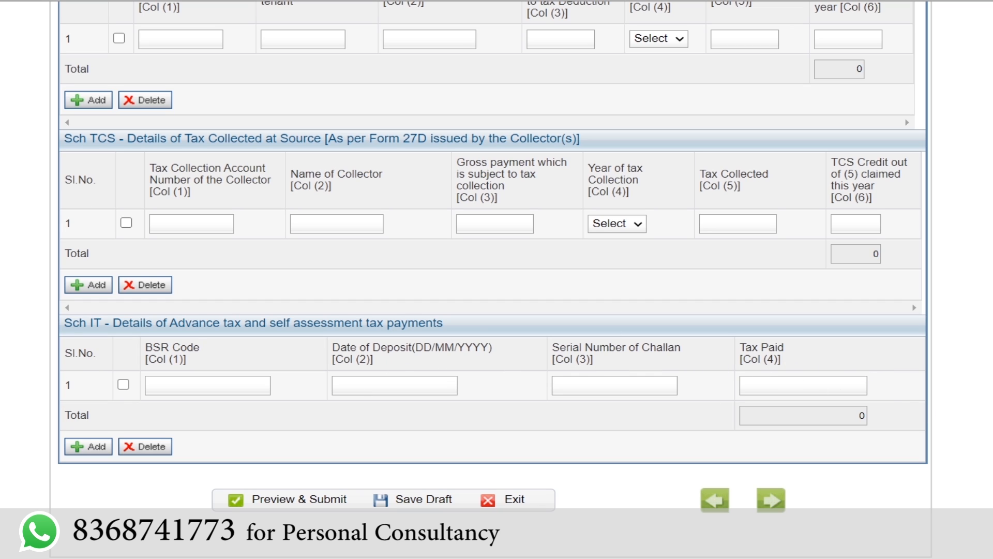
{"action": "scroll", "coordinate": [491, 279], "scroll_direction": "up", "scroll_amount": 15}
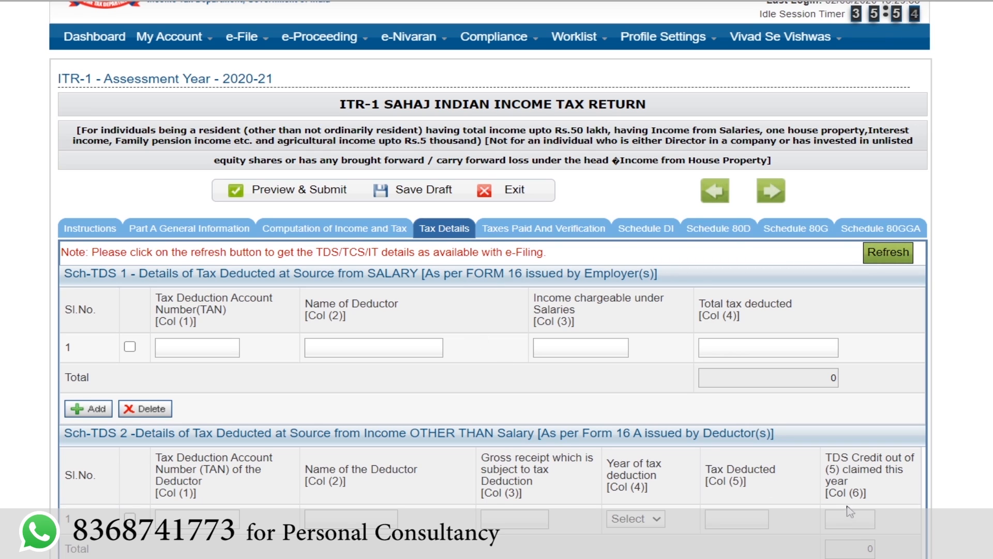
- Review the Taxes Paid And Verification section, covering total taxes paid, amount payable or refund, refund bank account, declaration and verification options
{"action": "left_click", "coordinate": [540, 230]}
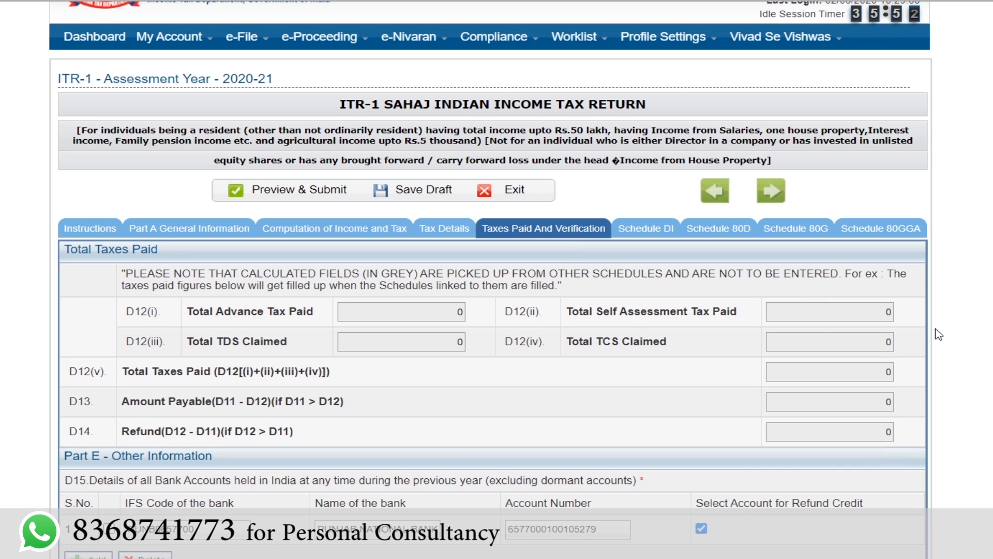
{"action": "scroll", "coordinate": [445, 166], "scroll_direction": "down", "scroll_amount": 3}
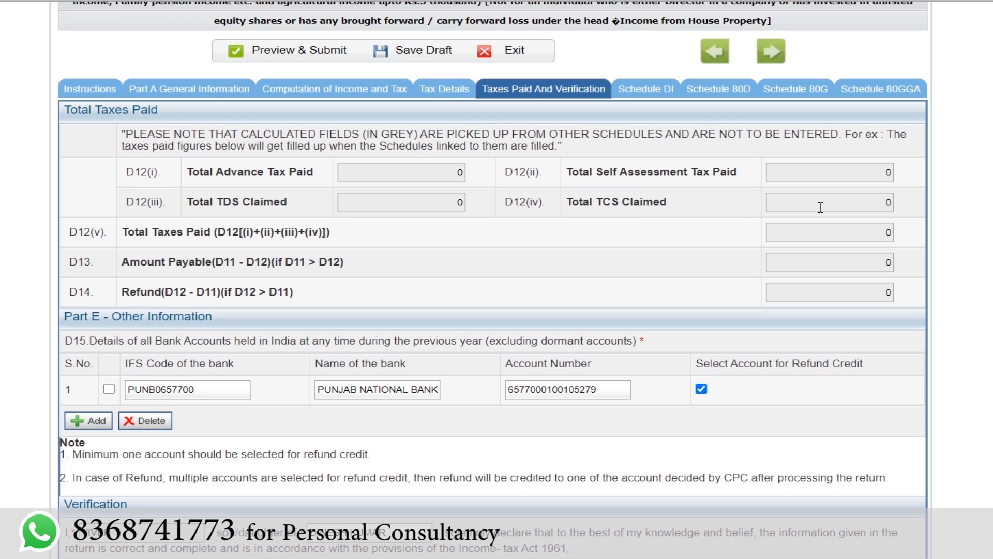
{"action": "scroll", "coordinate": [492, 280], "scroll_direction": "down", "scroll_amount": 2}
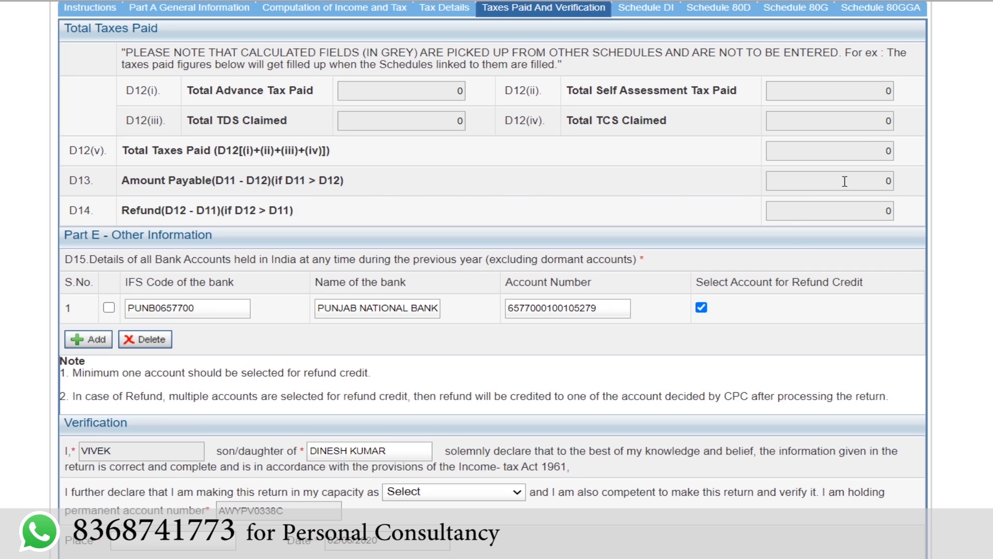
{"action": "scroll", "coordinate": [558, 101], "scroll_direction": "up", "scroll_amount": 2}
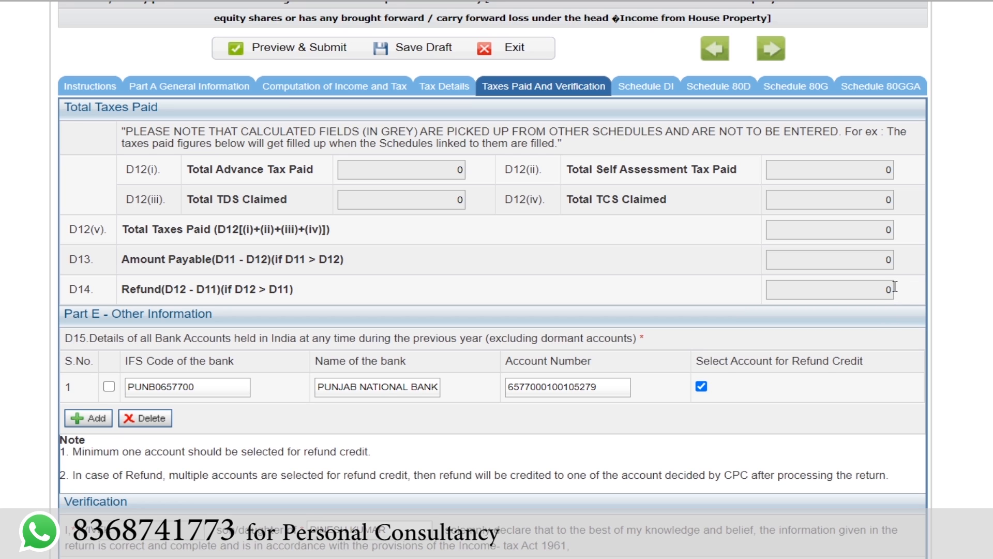
{"action": "scroll", "coordinate": [918, 294], "scroll_direction": "down", "scroll_amount": 3}
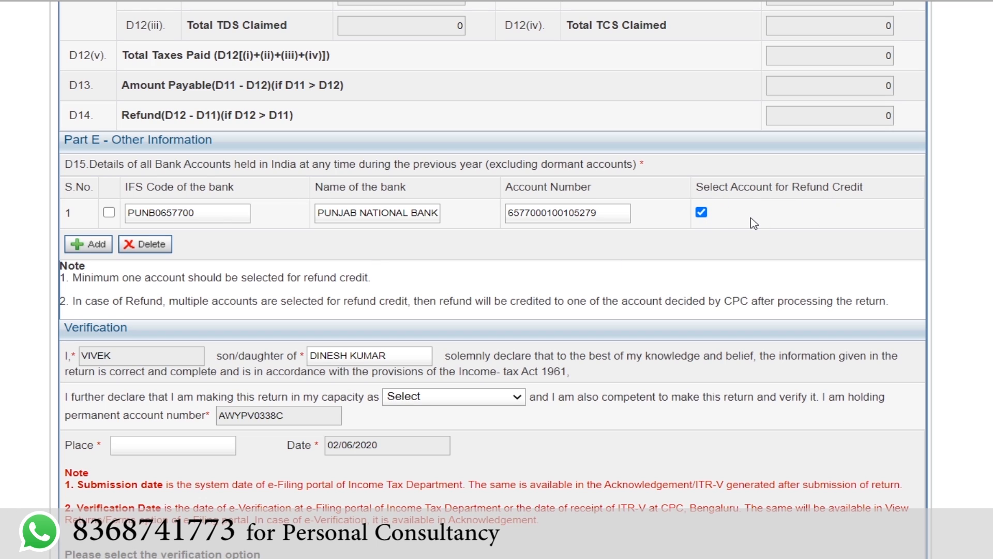
{"action": "scroll", "coordinate": [475, 144], "scroll_direction": "down", "scroll_amount": 3}
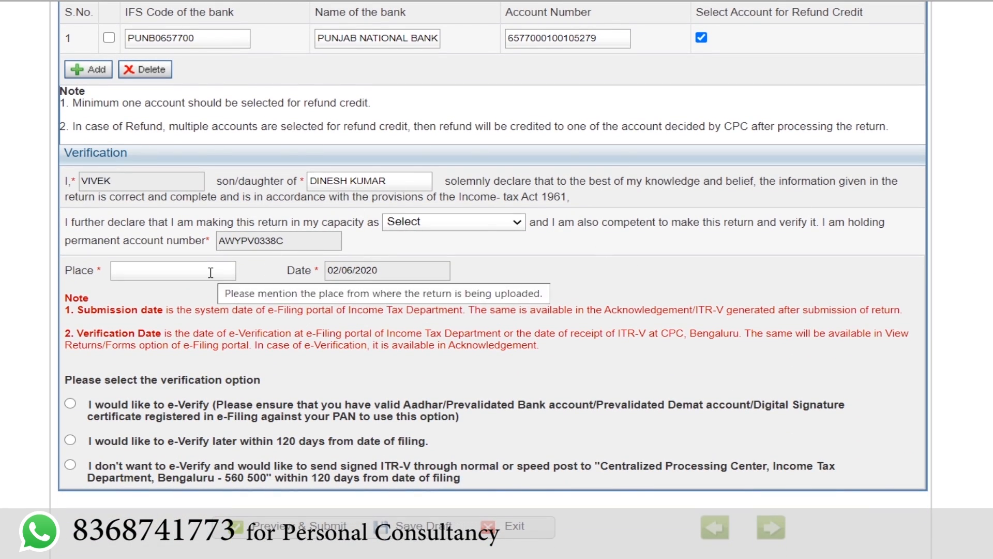
{"action": "scroll", "coordinate": [491, 269], "scroll_direction": "down", "scroll_amount": 1}
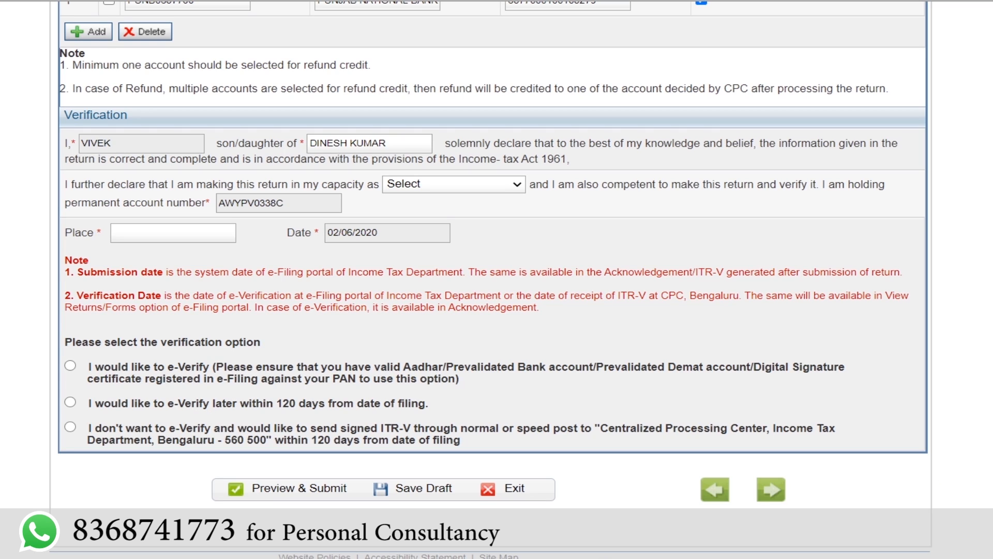
{"action": "scroll", "coordinate": [822, 443], "scroll_direction": "up", "scroll_amount": 6}
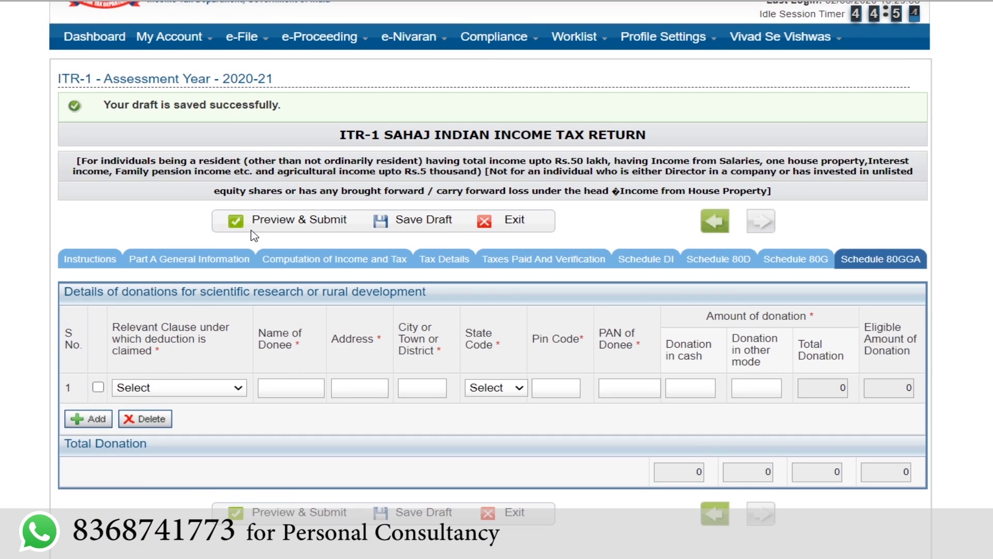